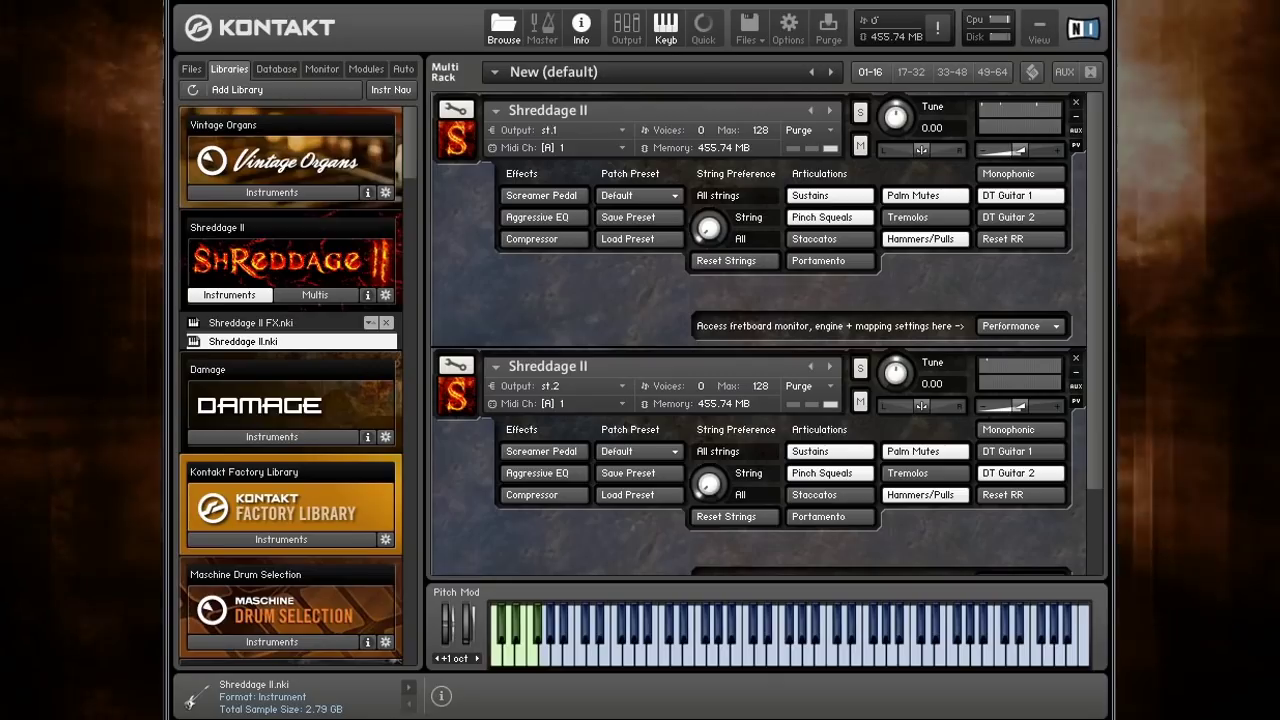
- Mute the second Shreddage II and turn on the first guitar's Aggressive EQ and Compressor
{"action": "left_click", "coordinate": [864, 402]}
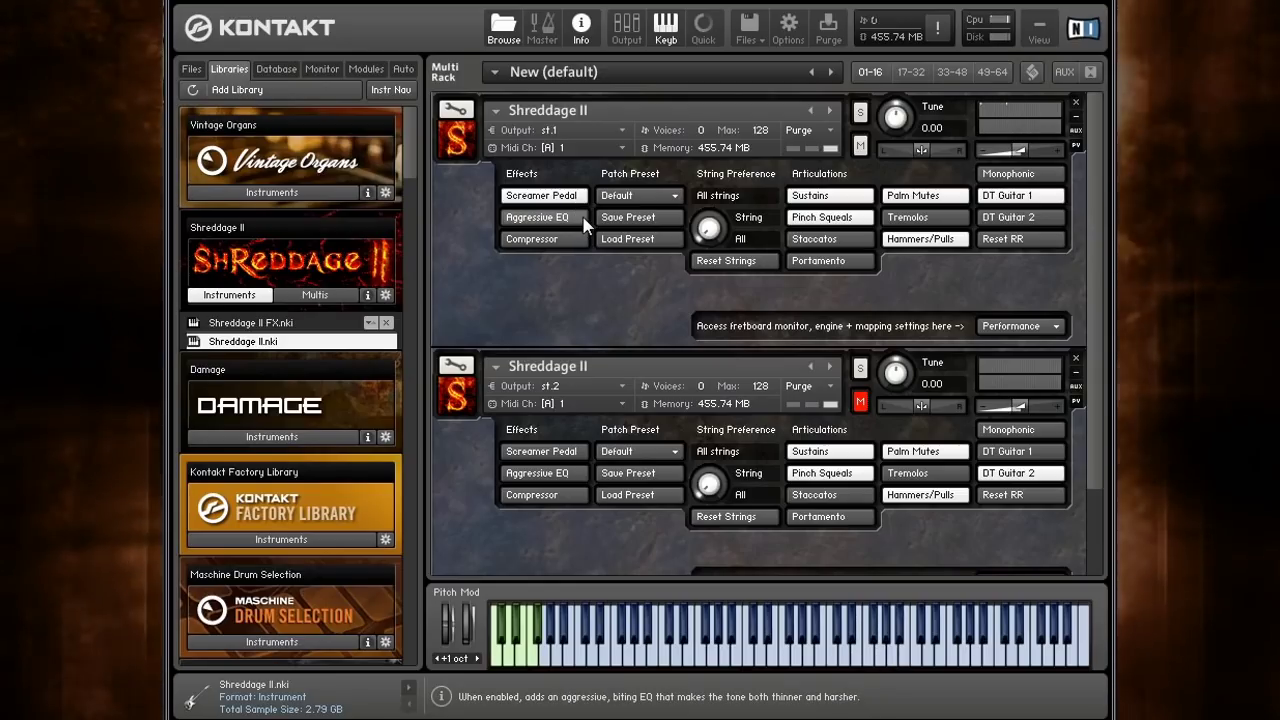
{"action": "left_click", "coordinate": [583, 218]}
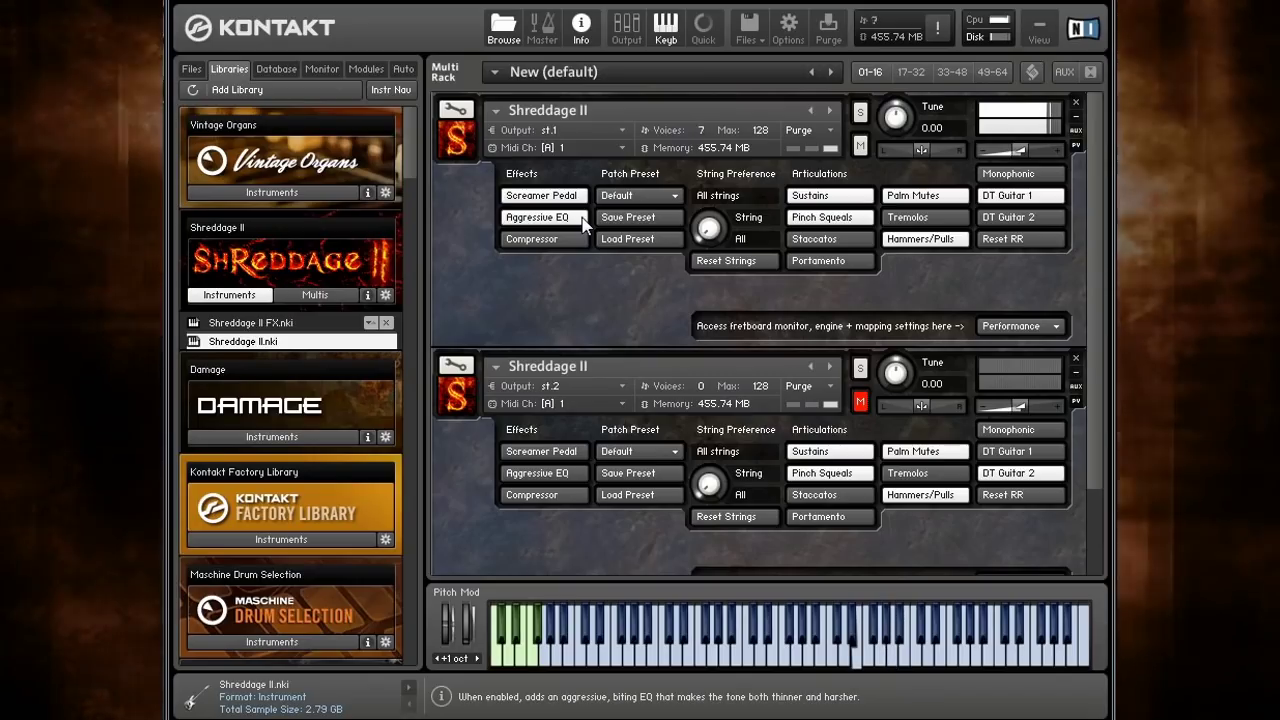
{"action": "left_click", "coordinate": [582, 240]}
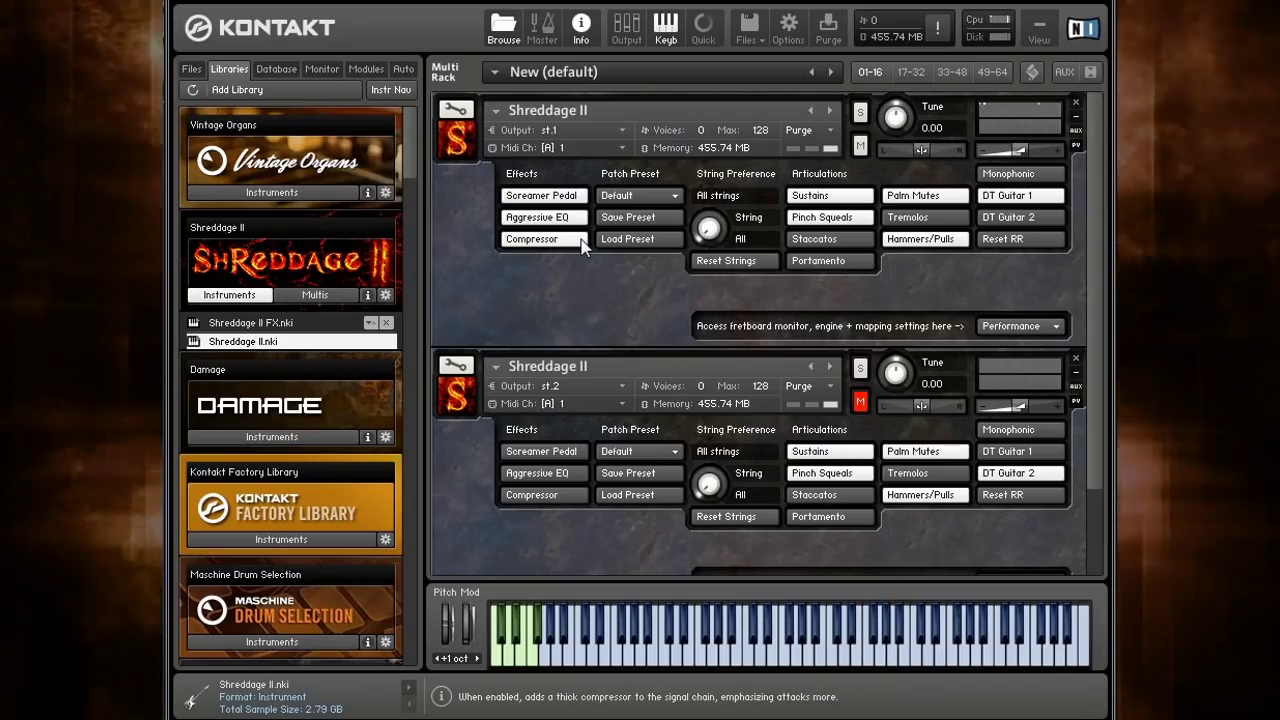
- Switch off the Compressor, Aggressive EQ and Screamer Pedal effects
{"action": "left_click", "coordinate": [582, 240]}
{"action": "left_click", "coordinate": [584, 218]}
{"action": "left_click", "coordinate": [585, 196]}
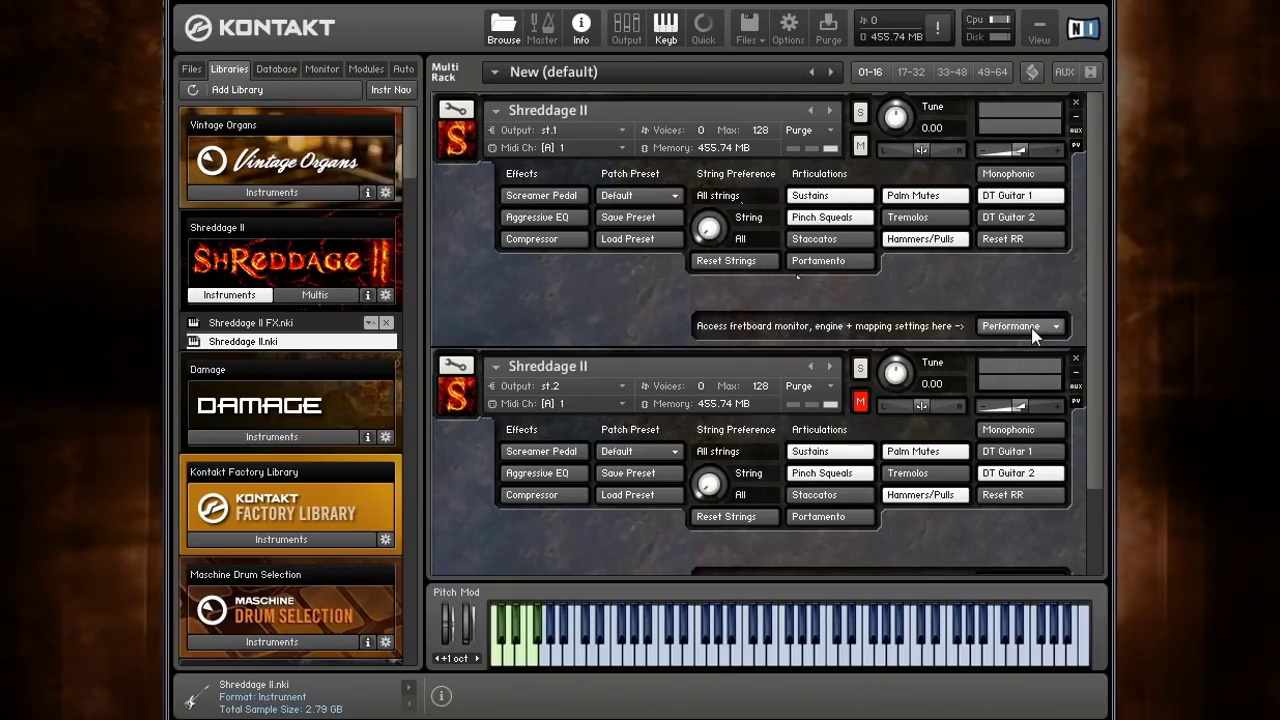
- Switch the first guitar's page dropdown to the Fretboard monitor
{"action": "left_click", "coordinate": [1034, 330]}
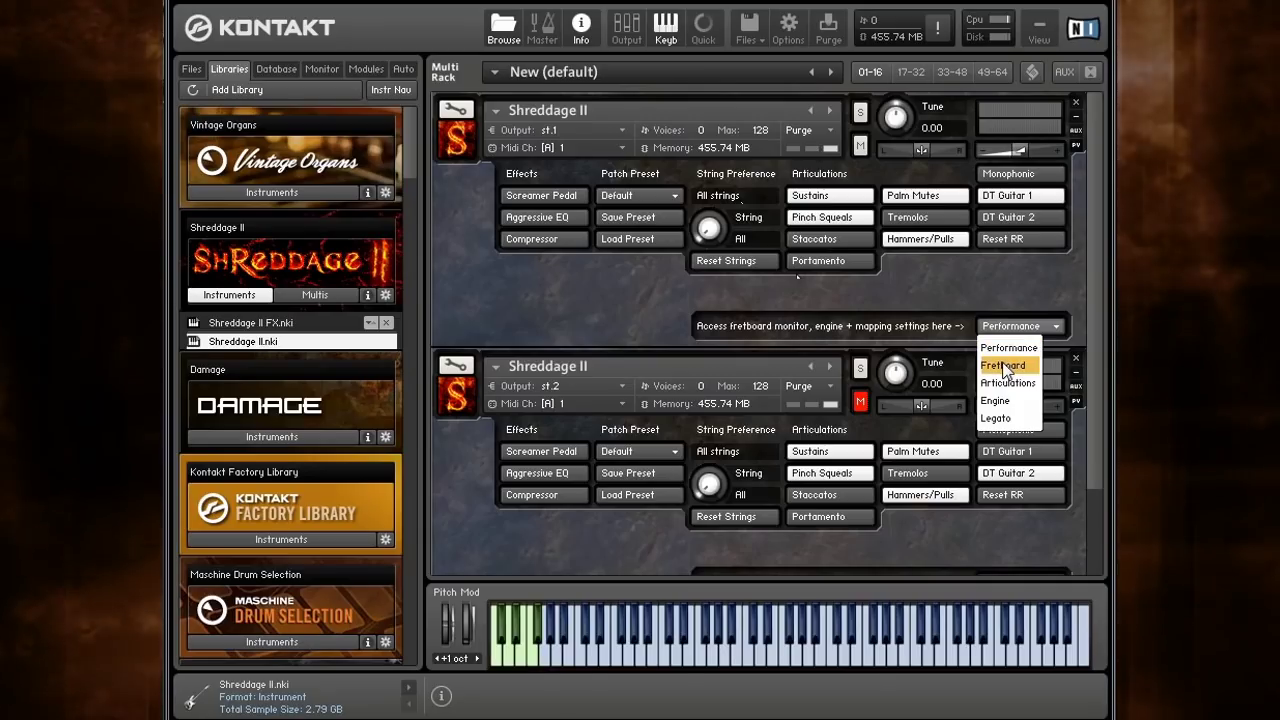
{"action": "left_click", "coordinate": [1006, 366]}
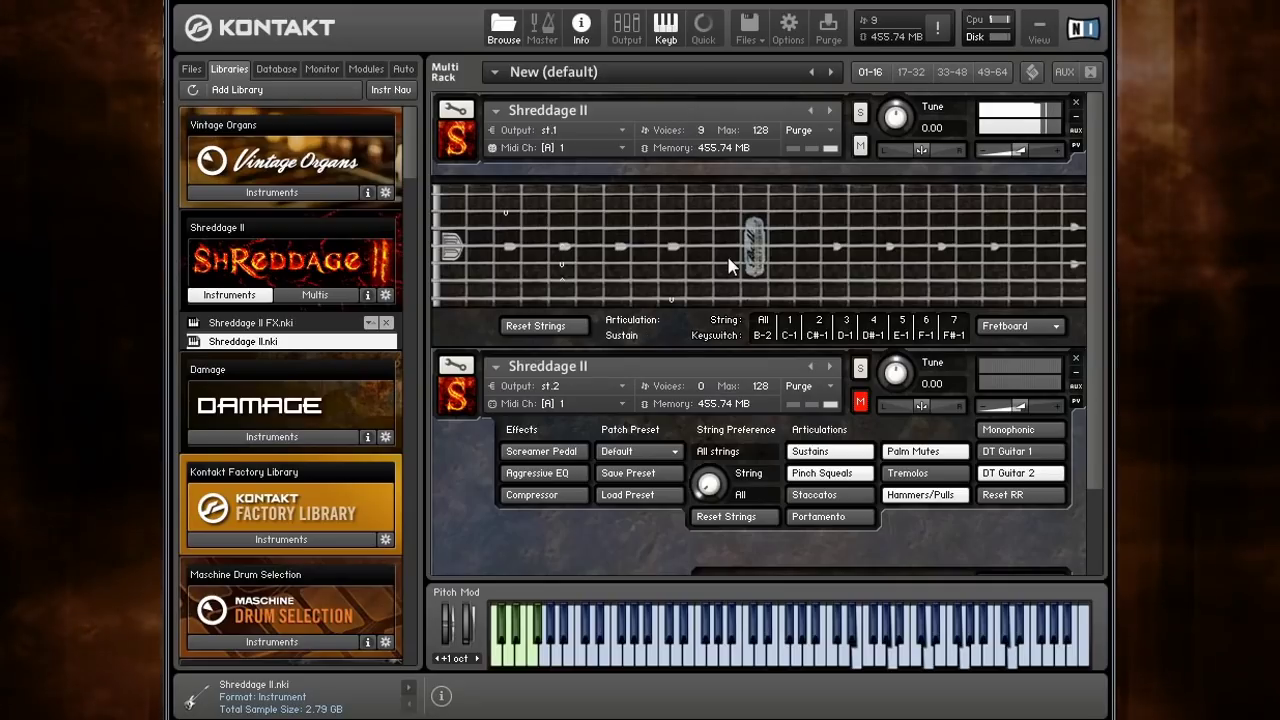
{"action": "left_click", "coordinate": [1020, 326]}
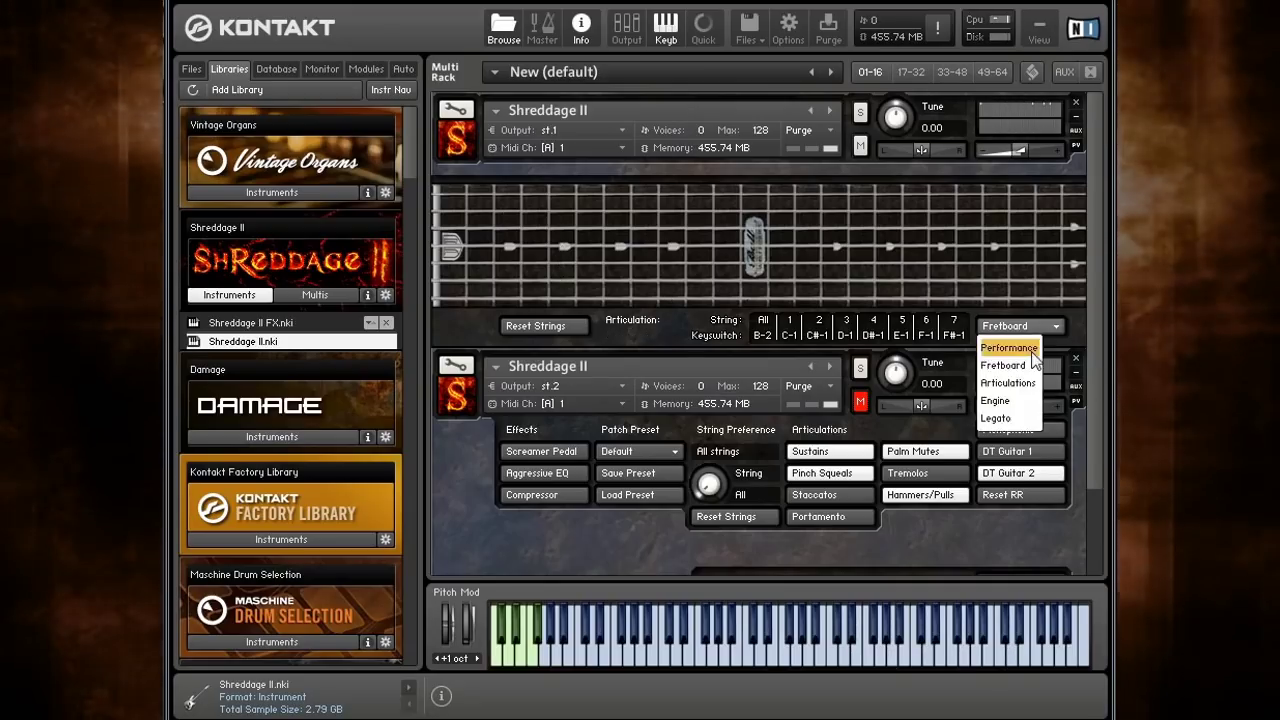
- Go back to the Performance page and toggle Hammers/Pulls off, then on again
{"action": "left_click", "coordinate": [1018, 366]}
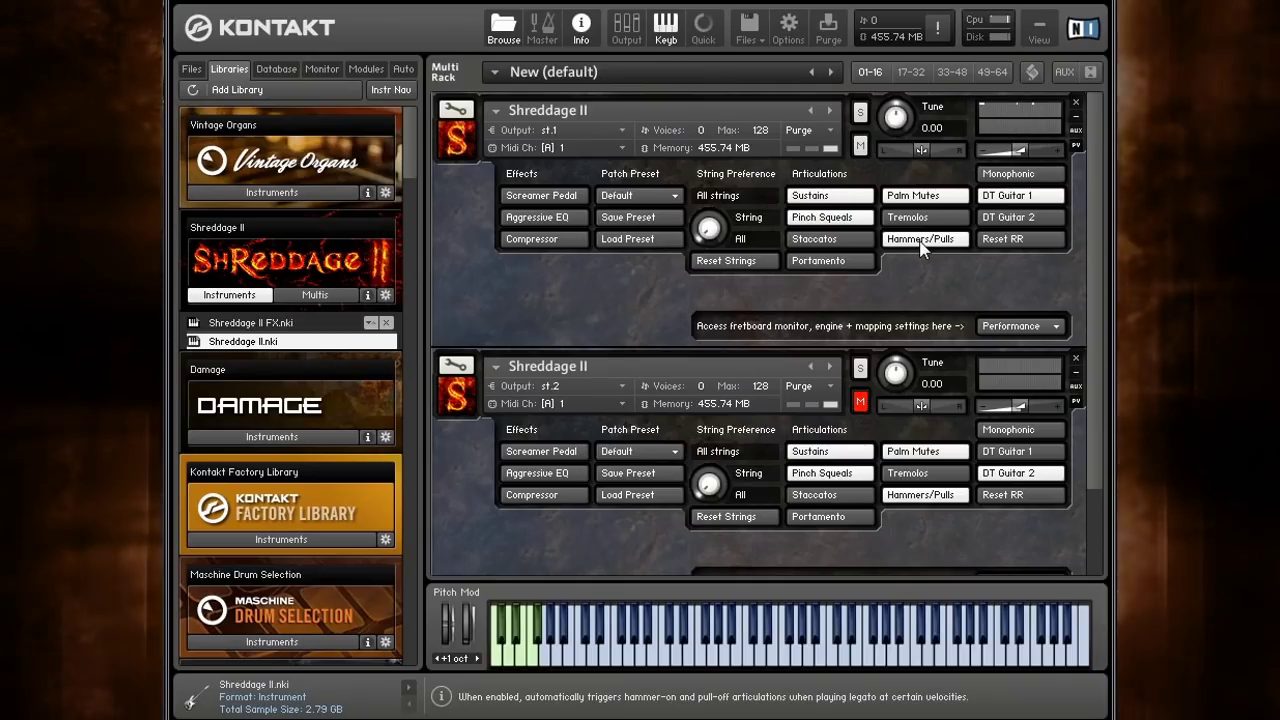
{"action": "left_click", "coordinate": [920, 240]}
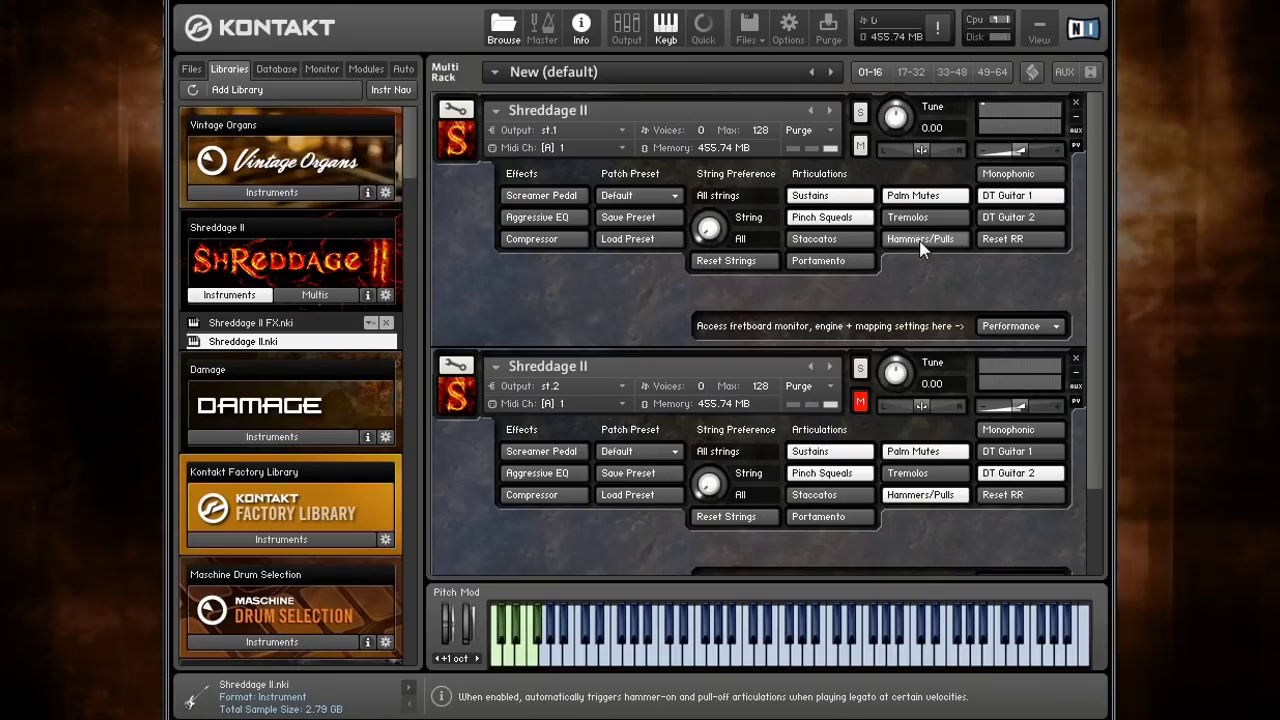
{"action": "left_click", "coordinate": [920, 240]}
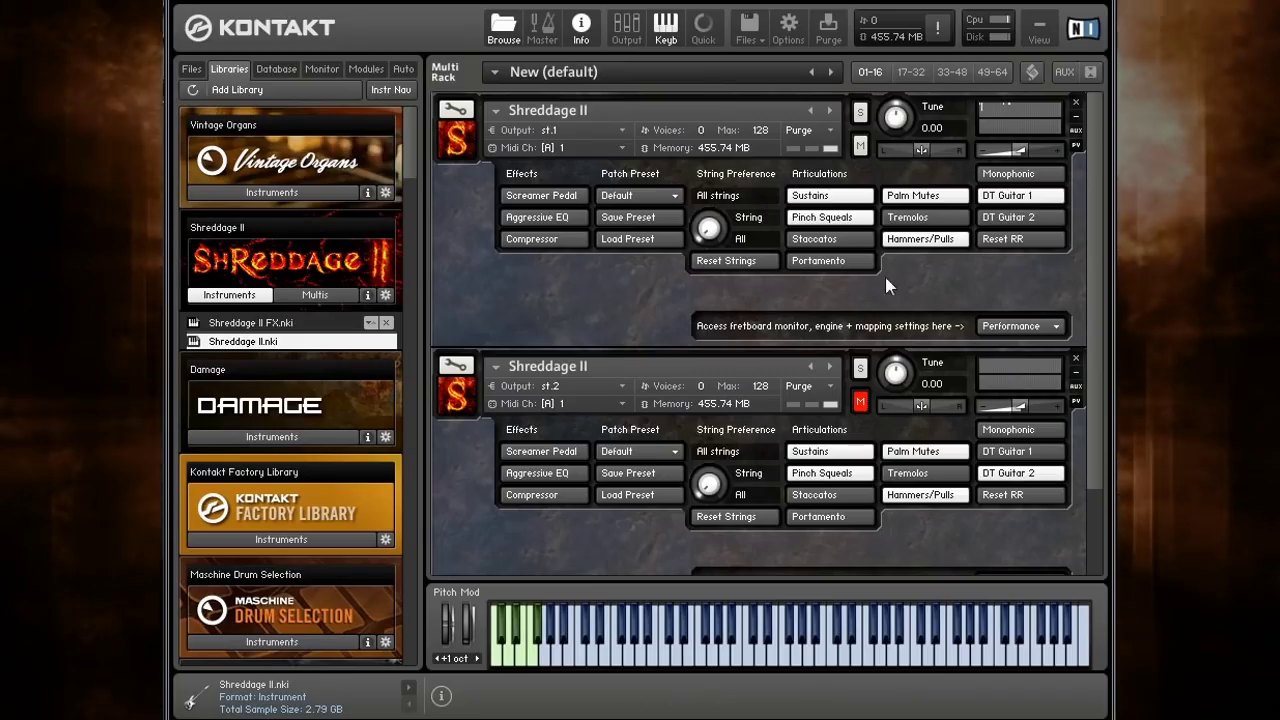
- Open the Articulations velocity page, briefly checking the Engine page along the way
{"action": "left_click", "coordinate": [1017, 328]}
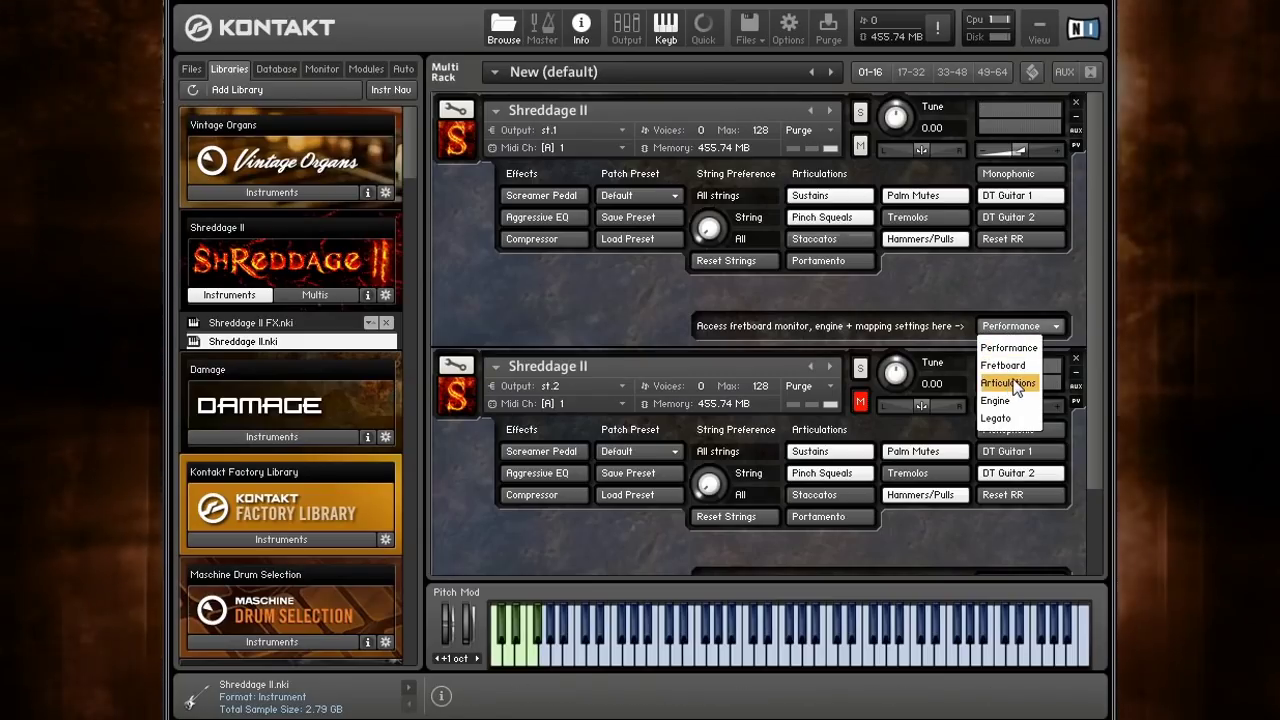
{"action": "left_click", "coordinate": [1008, 383]}
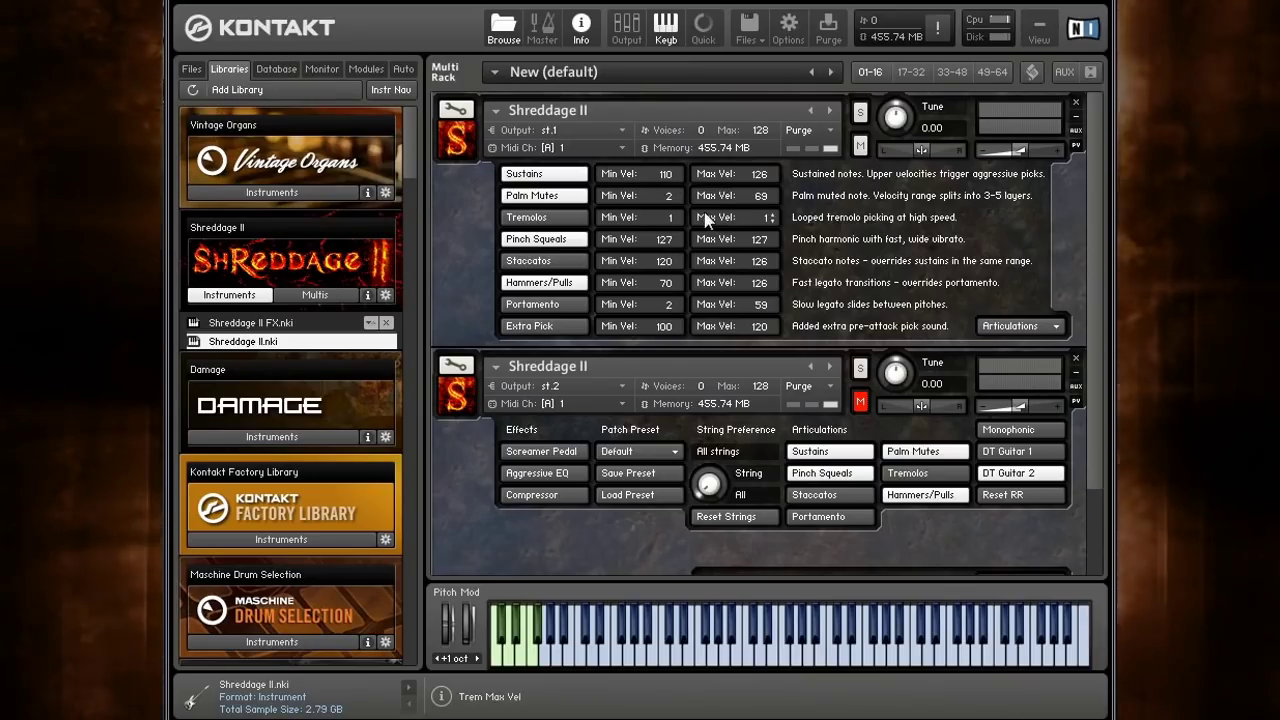
{"action": "left_click", "coordinate": [676, 170]}
{"action": "left_click", "coordinate": [1012, 326]}
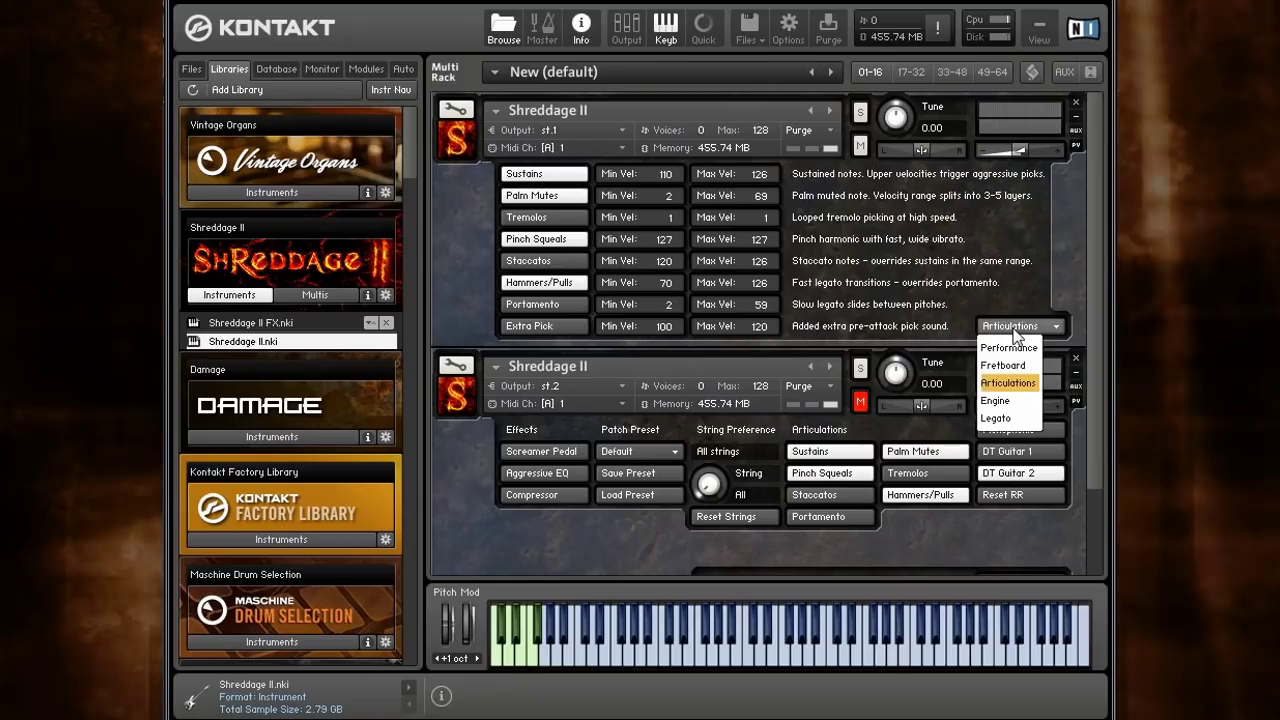
{"action": "left_click", "coordinate": [1024, 393]}
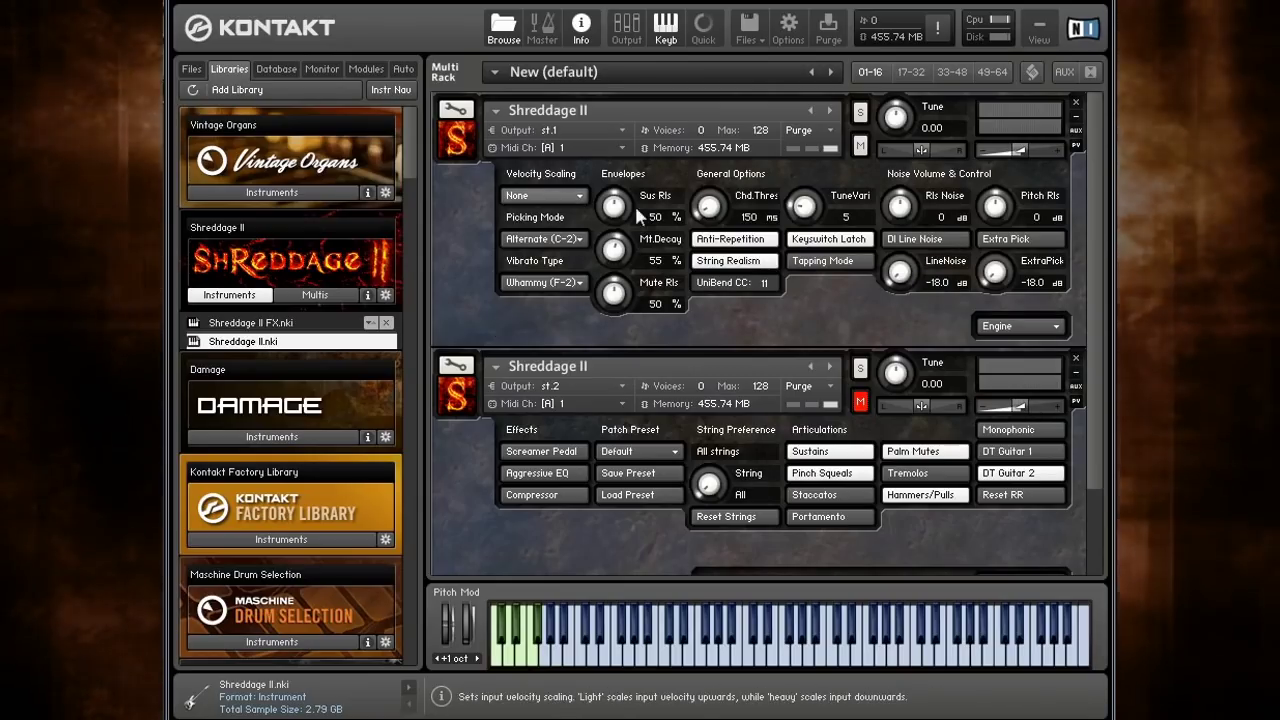
{"action": "left_click", "coordinate": [1024, 329]}
{"action": "left_click", "coordinate": [1015, 381]}
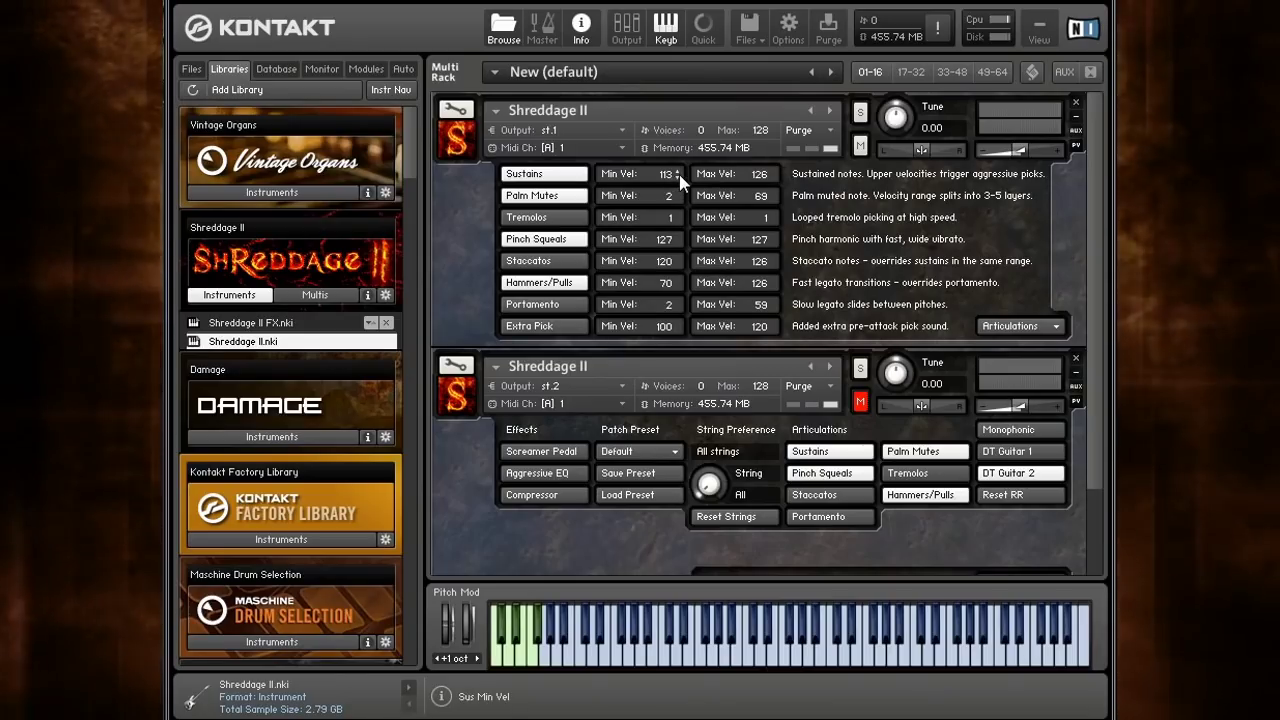
- Raise Palm Mutes max velocity to 112 and drag Sustains minimum velocity down to 3
{"action": "left_click", "coordinate": [766, 192]}
{"action": "left_click_drag", "start_coordinate": [764, 191], "coordinate": [777, 147]}
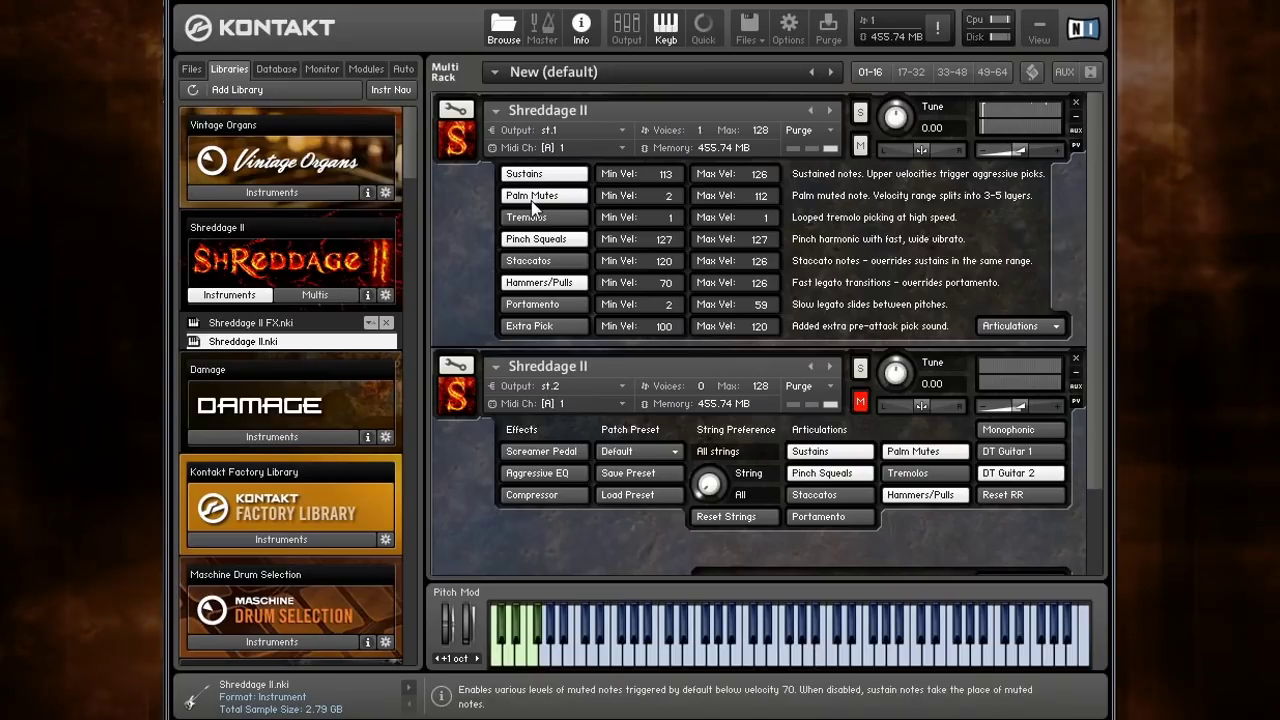
{"action": "left_click_drag", "start_coordinate": [680, 172], "coordinate": [705, 407]}
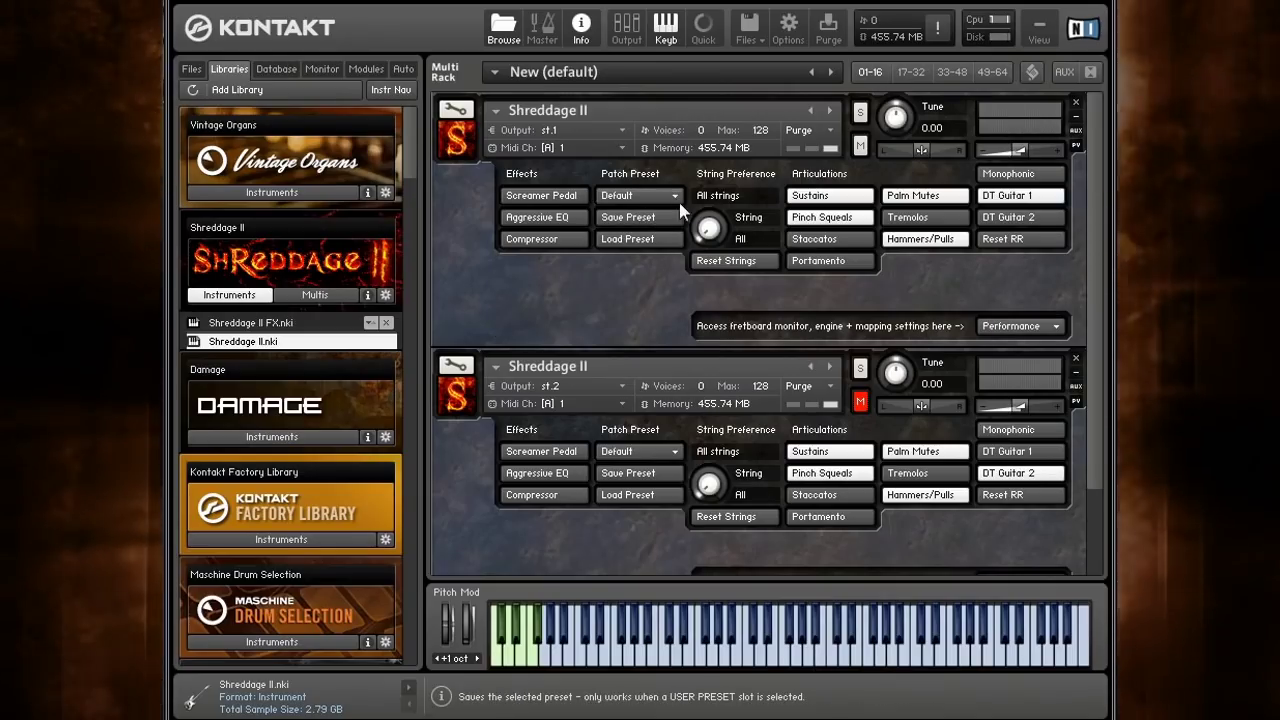
- Raise the Portamento minimum velocity to 54, then return to the Performance page
{"action": "left_click", "coordinate": [1020, 326]}
{"action": "left_click", "coordinate": [1010, 380]}
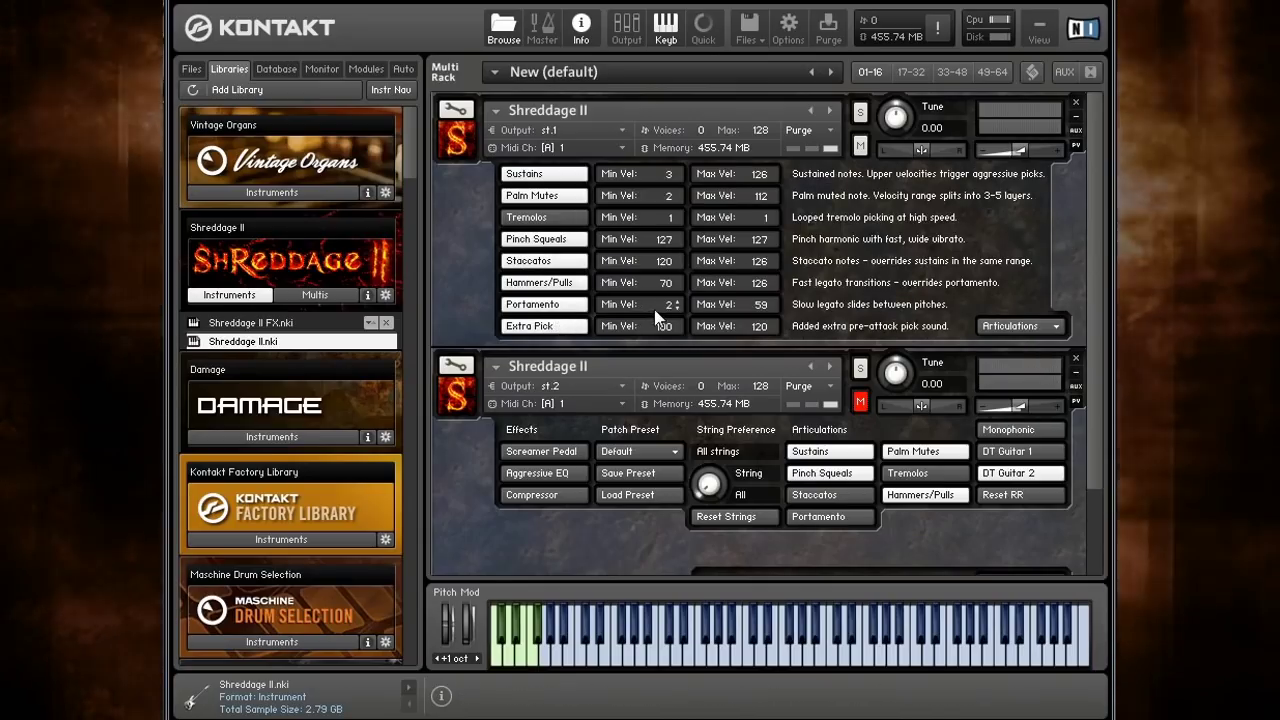
{"action": "left_click_drag", "start_coordinate": [664, 310], "coordinate": [664, 262]}
{"action": "left_click", "coordinate": [1015, 326]}
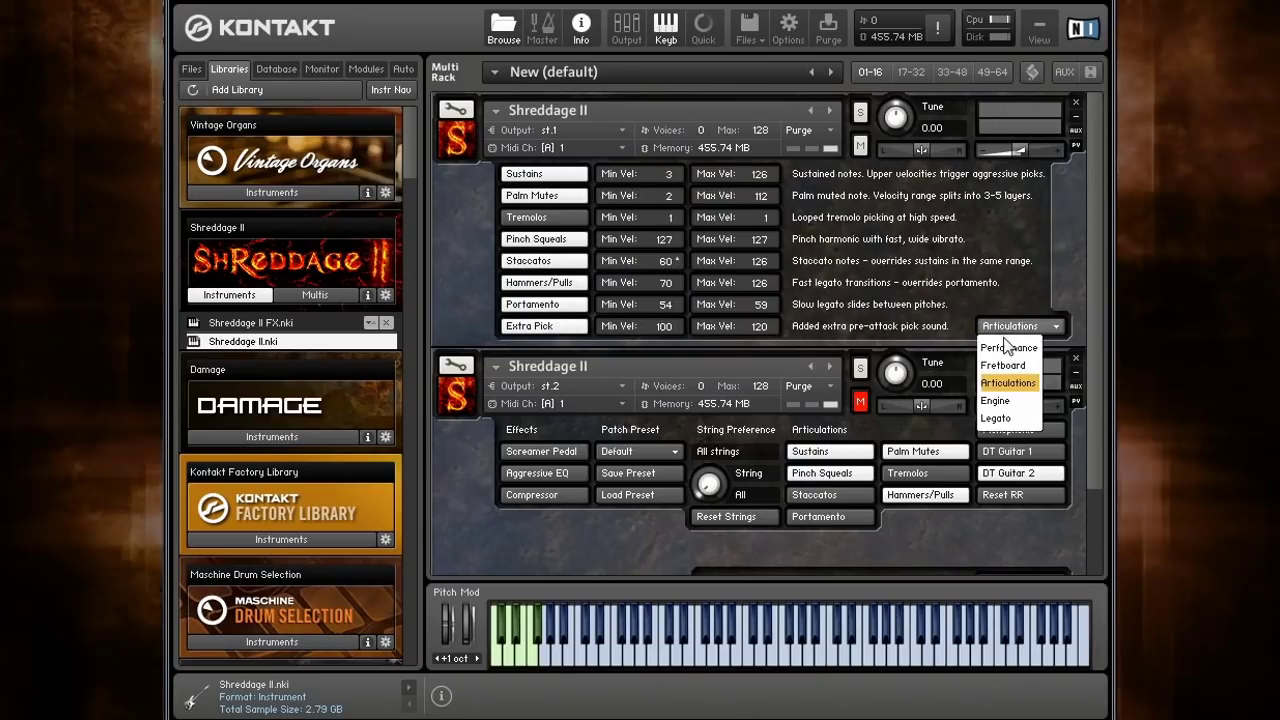
{"action": "left_click", "coordinate": [1008, 345]}
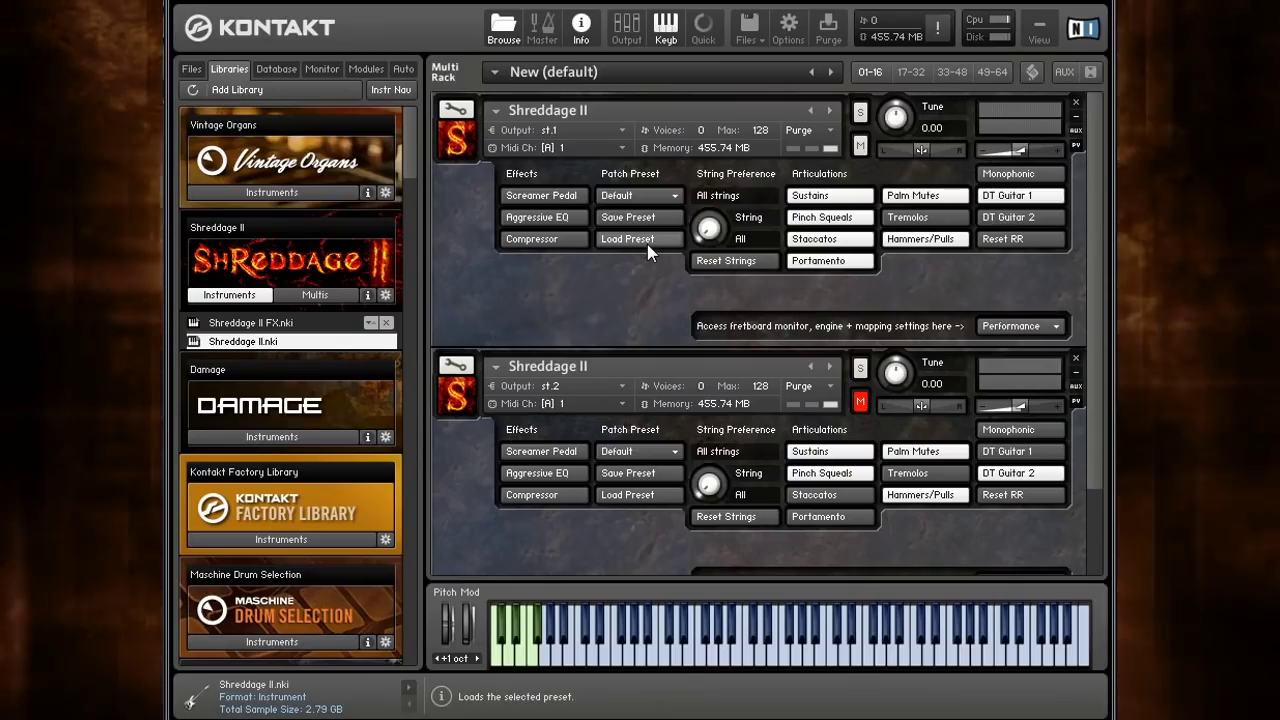
{"action": "left_click", "coordinate": [1012, 327]}
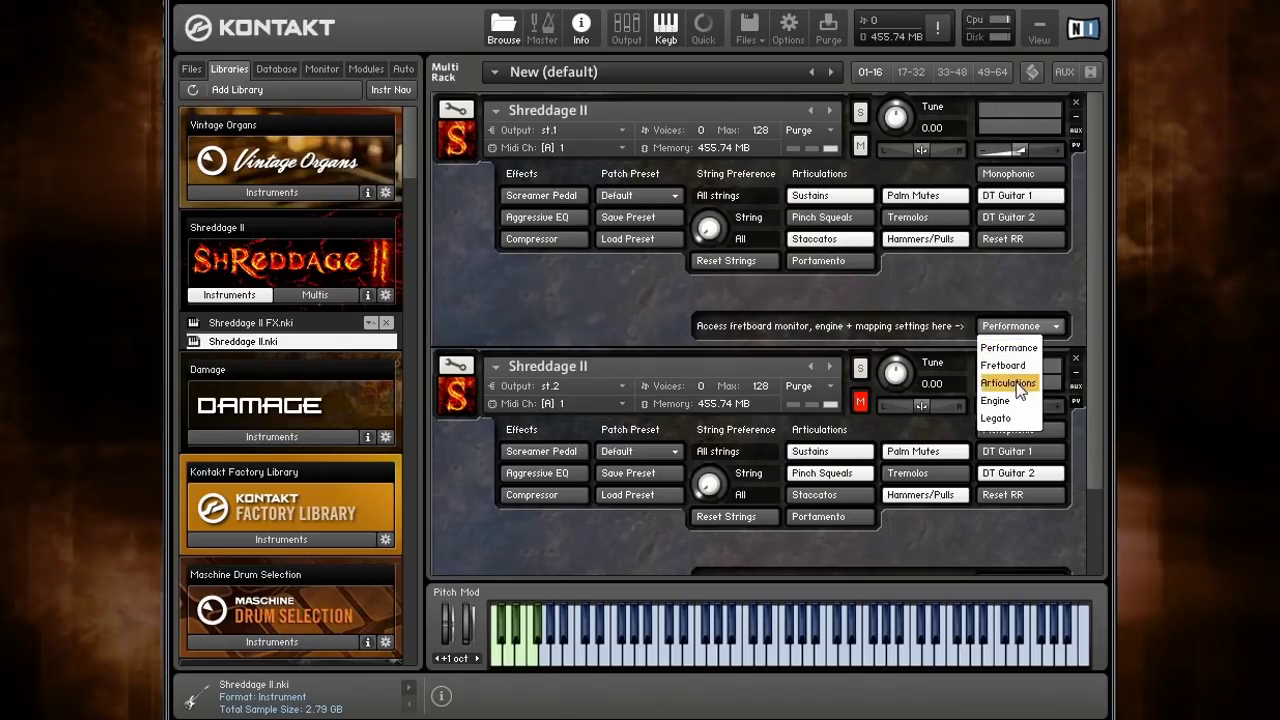
{"action": "left_click", "coordinate": [1008, 383]}
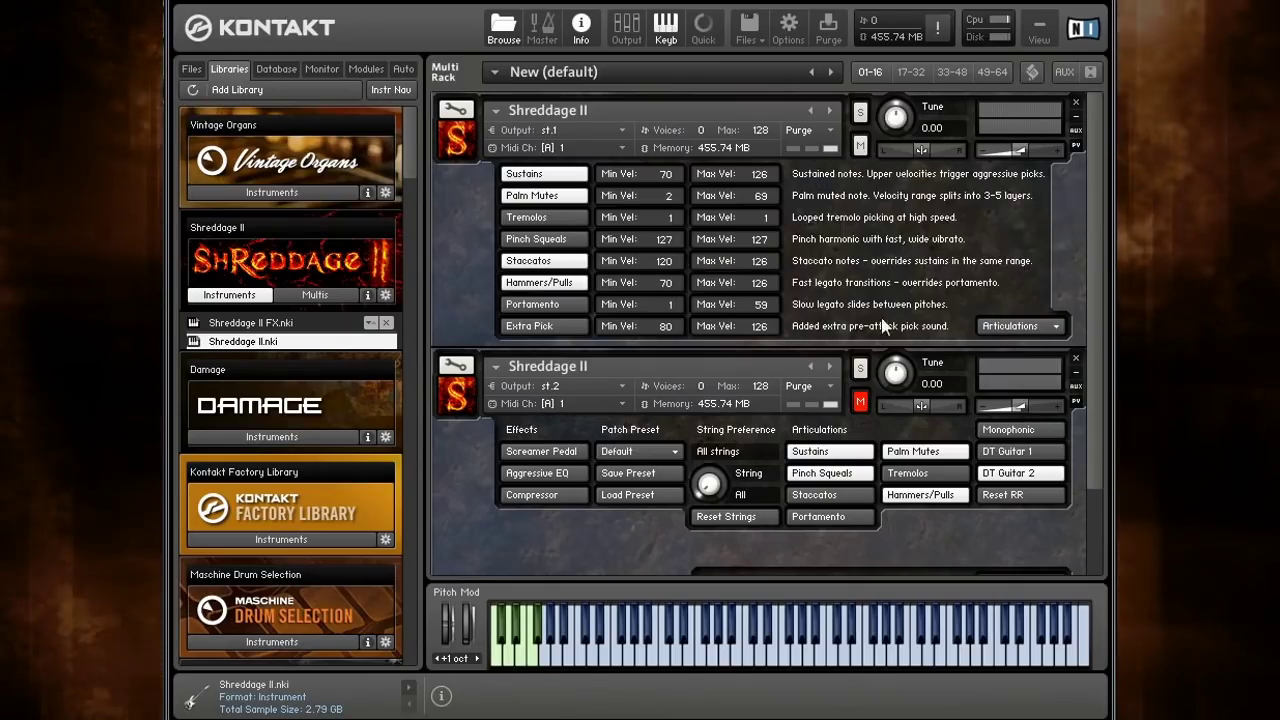
{"action": "left_click", "coordinate": [1024, 330]}
{"action": "left_click", "coordinate": [1070, 343]}
- Load User Preset 1 as the patch preset, then set it back to Default
{"action": "left_click", "coordinate": [640, 195]}
{"action": "left_click", "coordinate": [648, 284]}
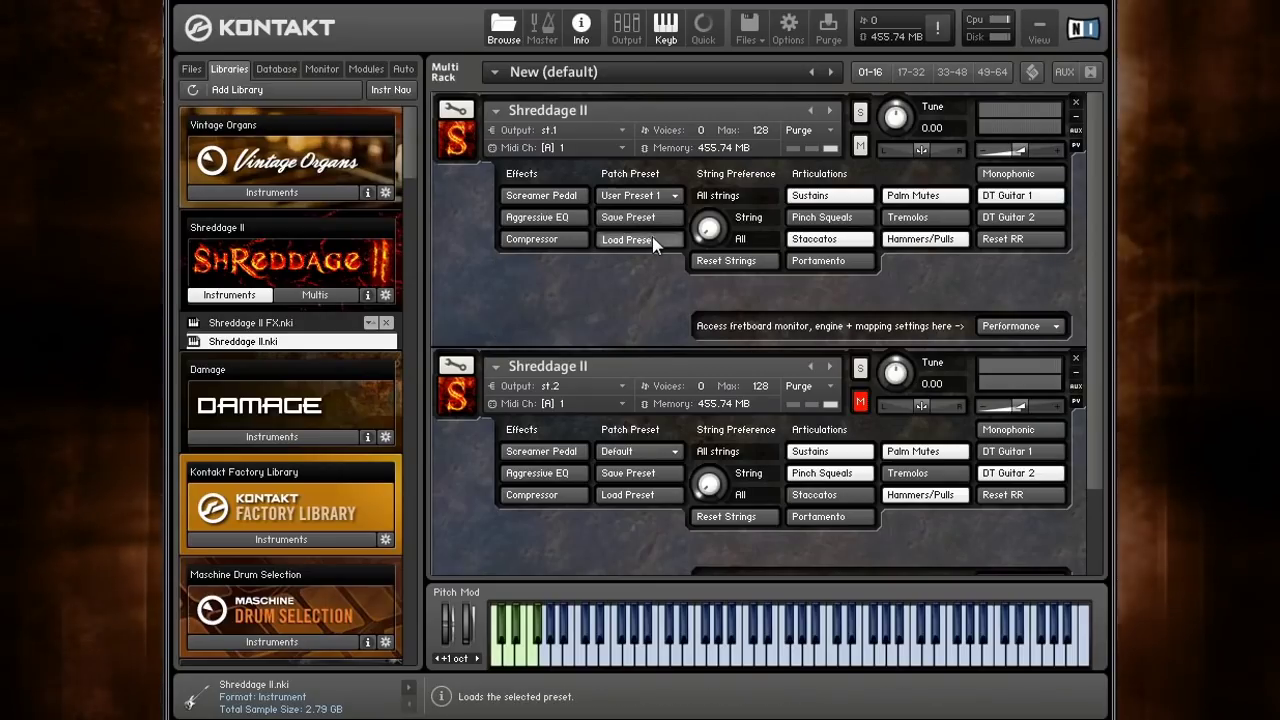
{"action": "left_click", "coordinate": [655, 196]}
{"action": "left_click", "coordinate": [620, 214]}
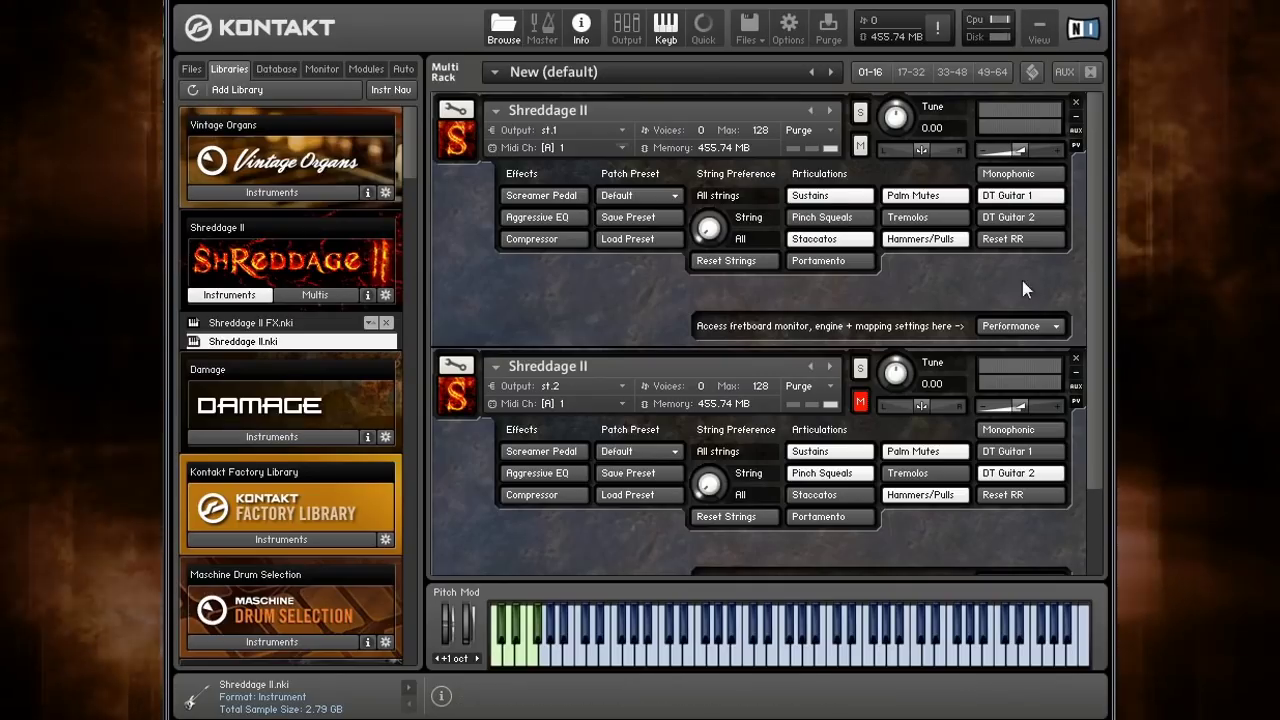
- Show the Engine page after glancing at Legato, leaving velocity scaling at None
{"action": "left_click", "coordinate": [1023, 331]}
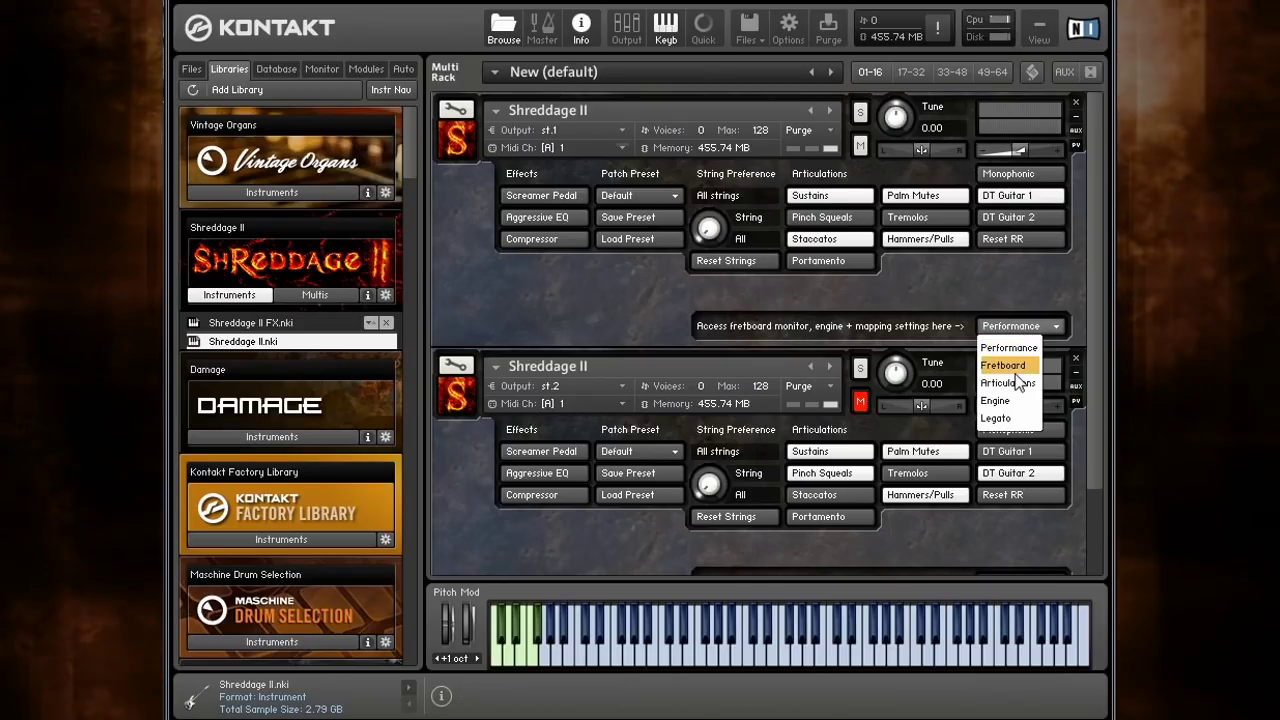
{"action": "left_click", "coordinate": [1010, 402]}
{"action": "left_click", "coordinate": [1020, 326]}
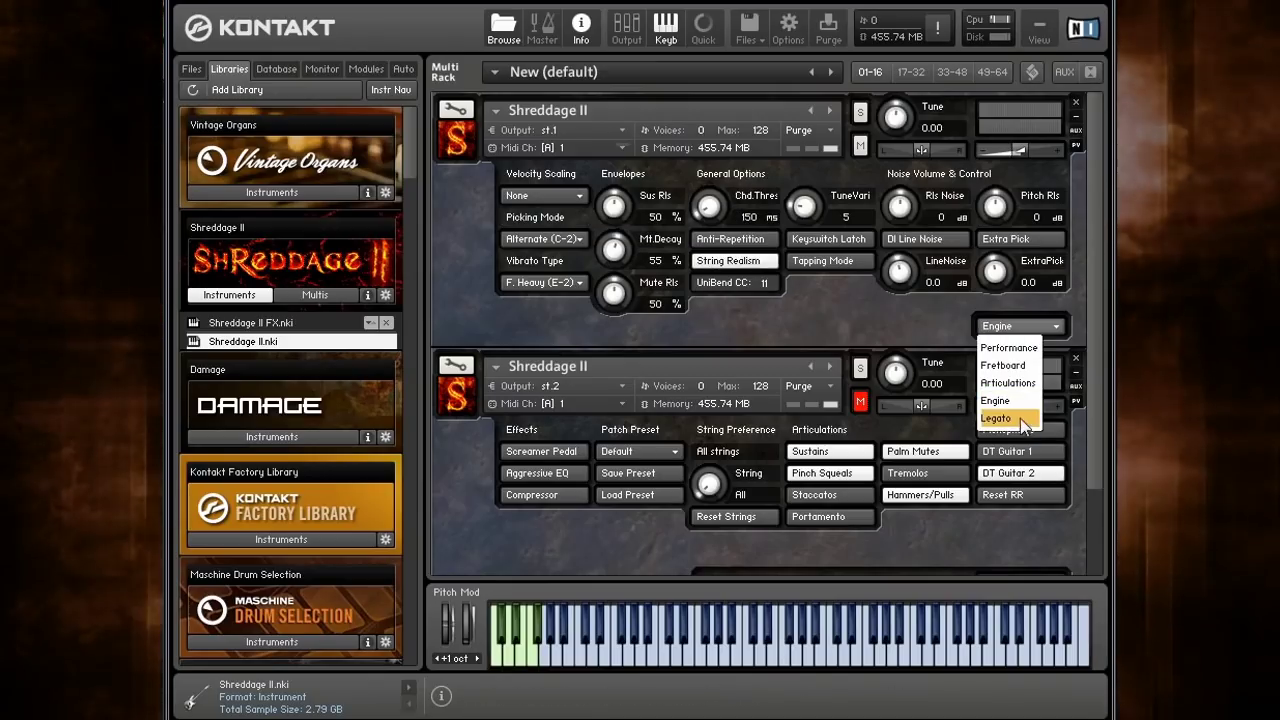
{"action": "left_click", "coordinate": [1020, 418]}
{"action": "left_click", "coordinate": [1020, 326]}
{"action": "left_click", "coordinate": [1021, 398]}
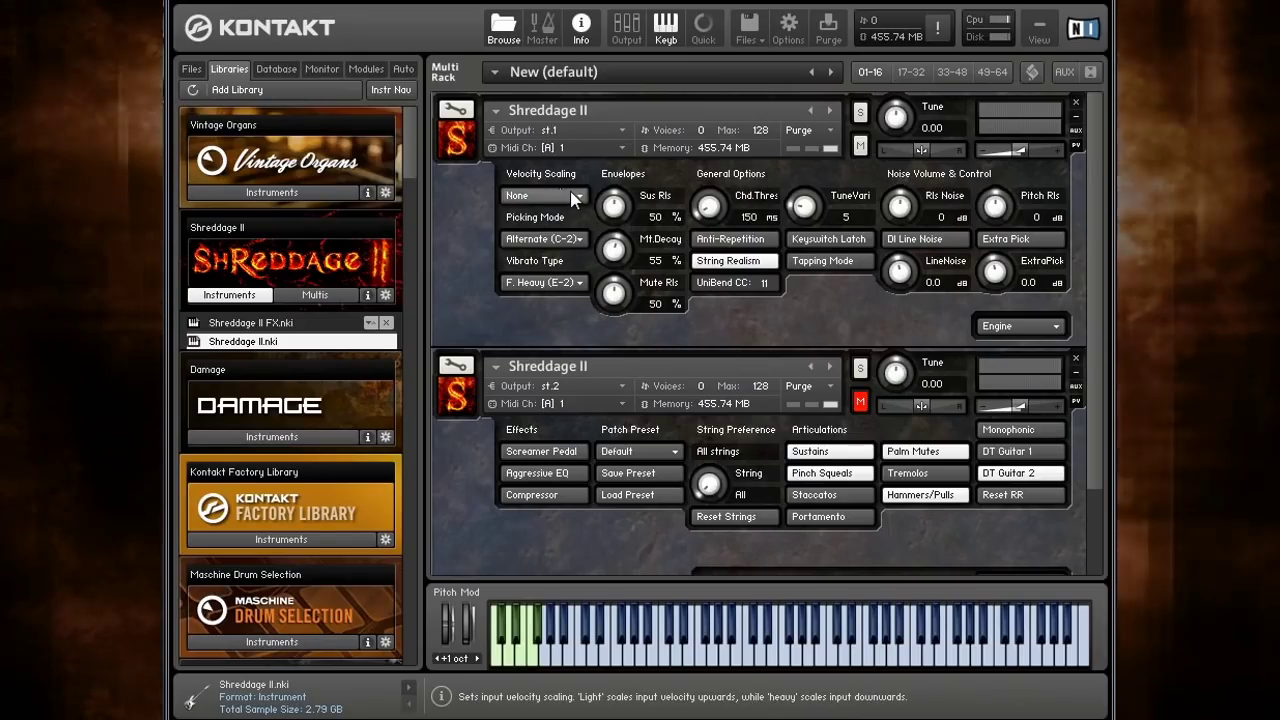
{"action": "left_click", "coordinate": [572, 197]}
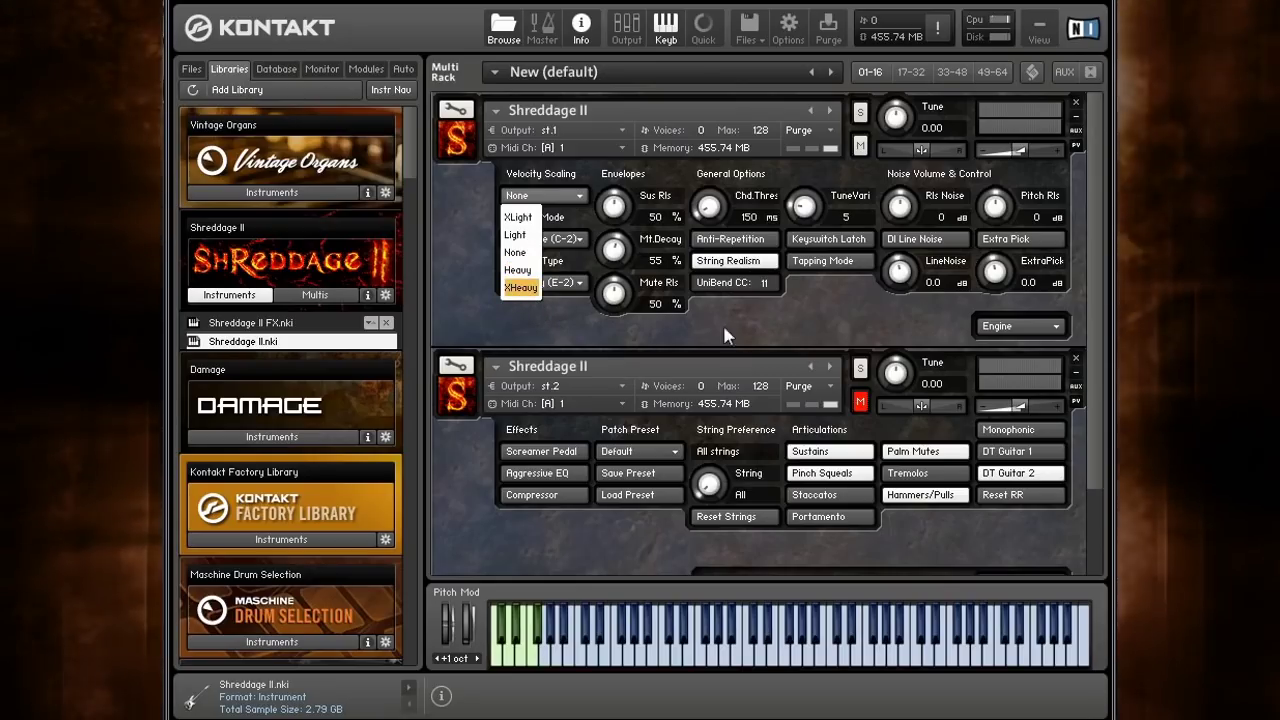
{"action": "left_click", "coordinate": [831, 297]}
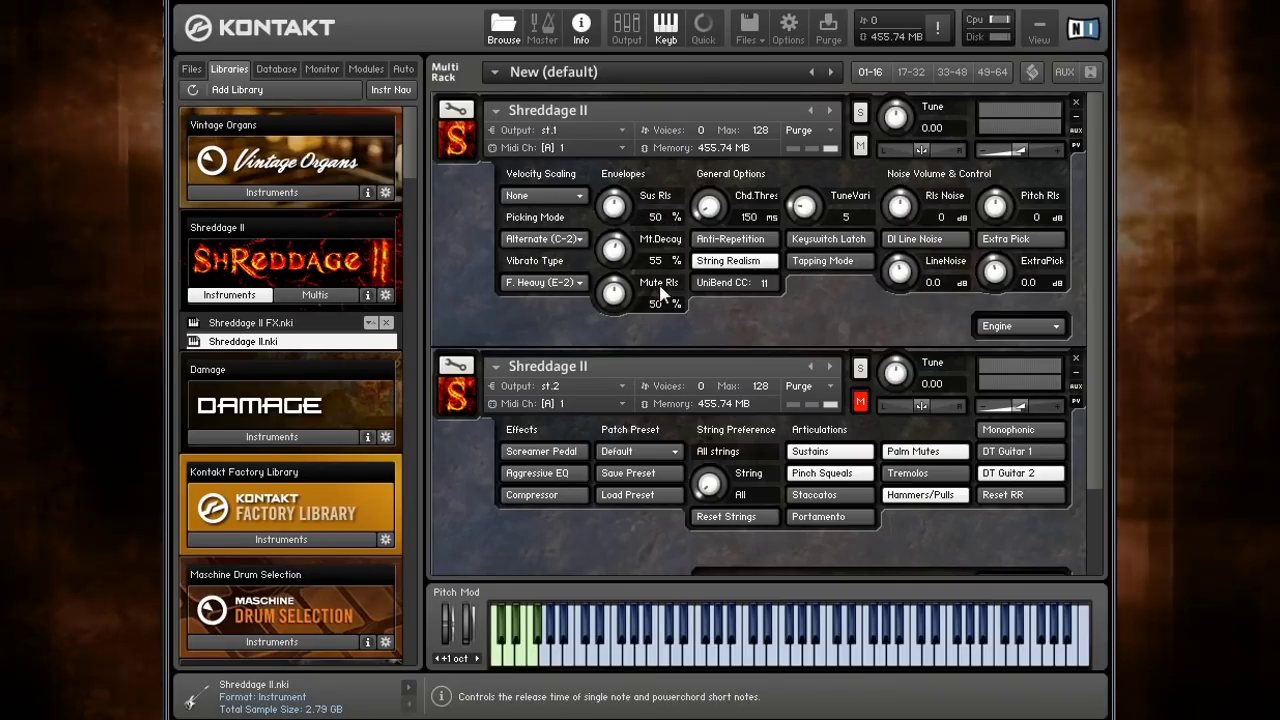
- Set vibrato type to F. Light (D#-2), keeping picking mode at Alternate (C-2)
{"action": "left_click", "coordinate": [556, 284]}
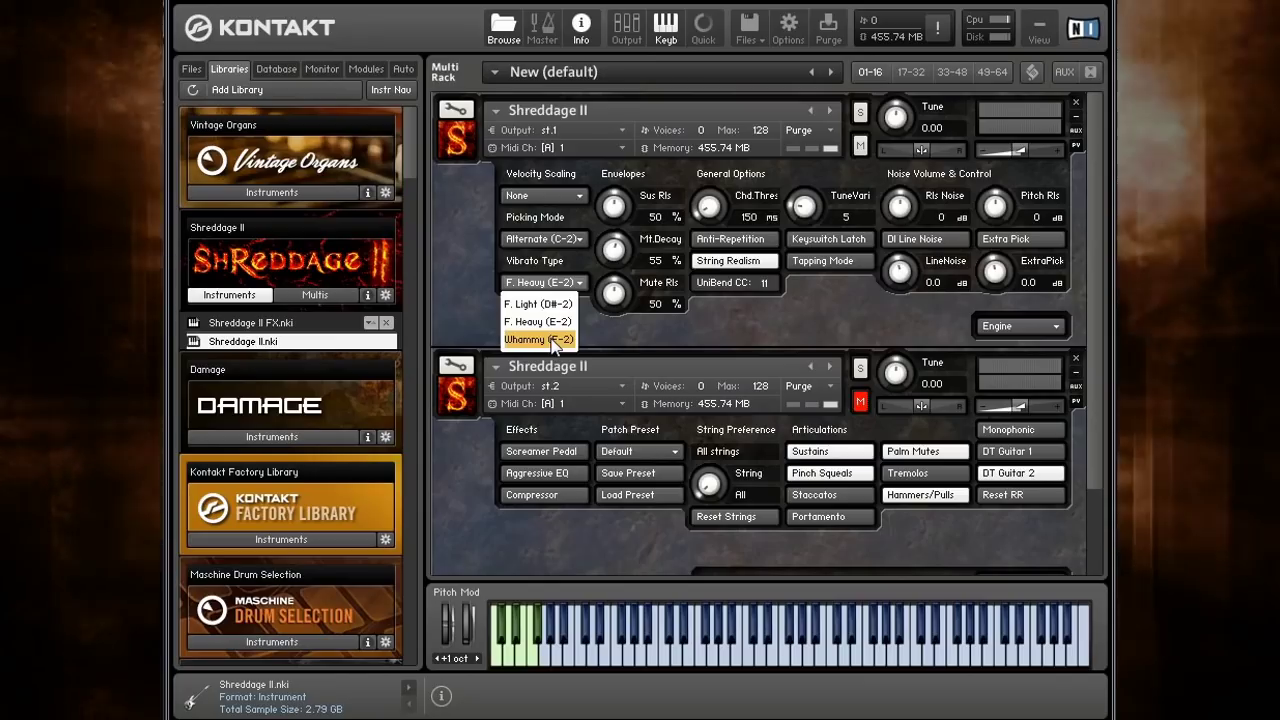
{"action": "left_click", "coordinate": [556, 287]}
{"action": "left_click", "coordinate": [544, 298]}
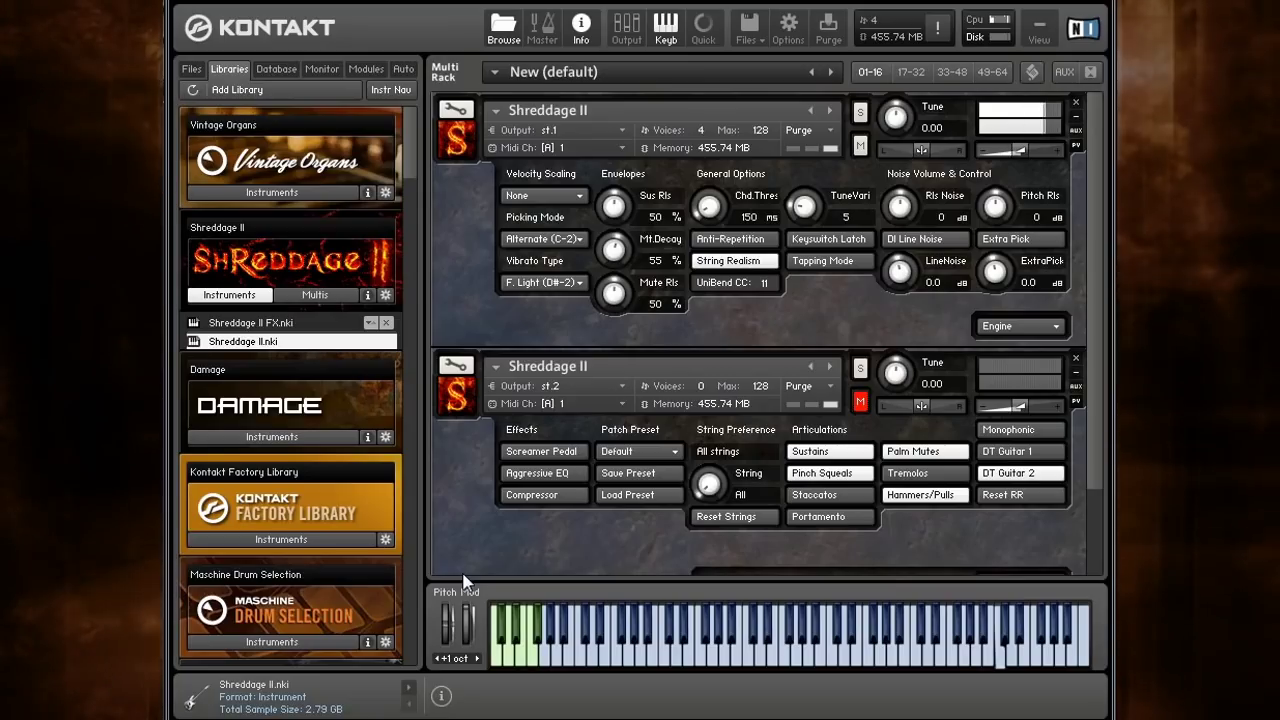
{"action": "left_click", "coordinate": [564, 286]}
{"action": "left_click", "coordinate": [550, 321]}
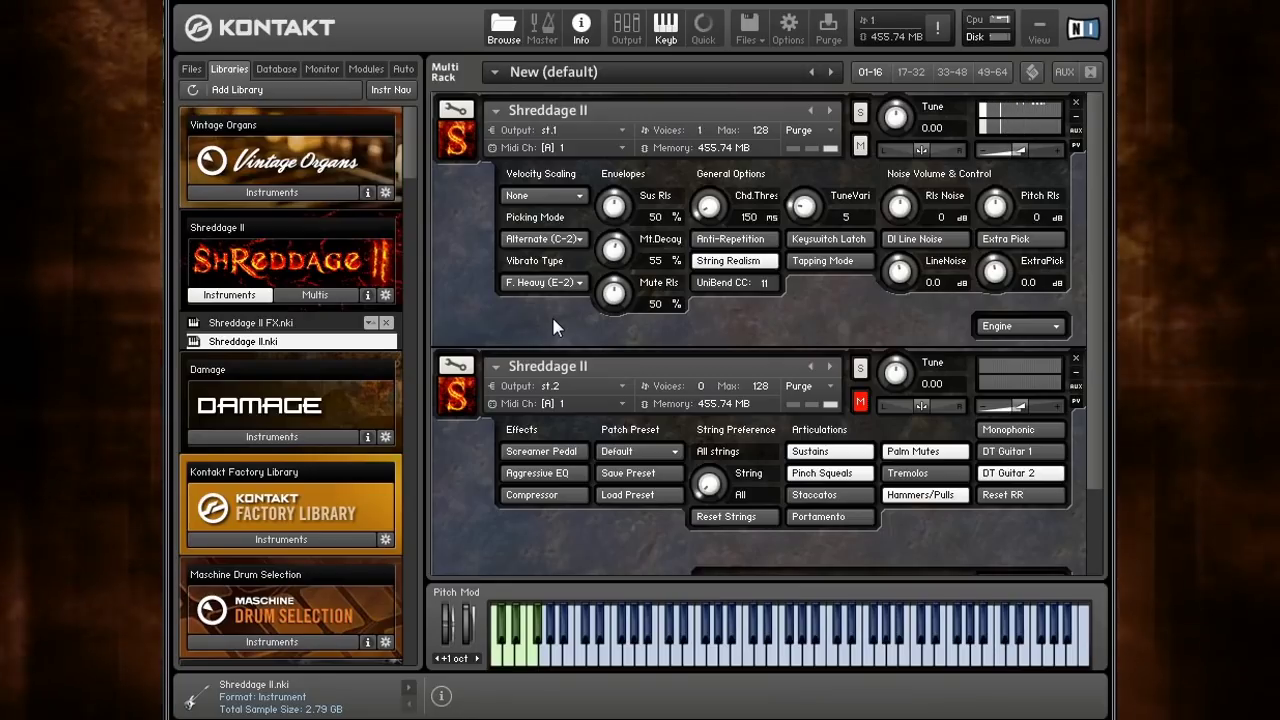
{"action": "left_click", "coordinate": [560, 283]}
{"action": "left_click", "coordinate": [545, 337]}
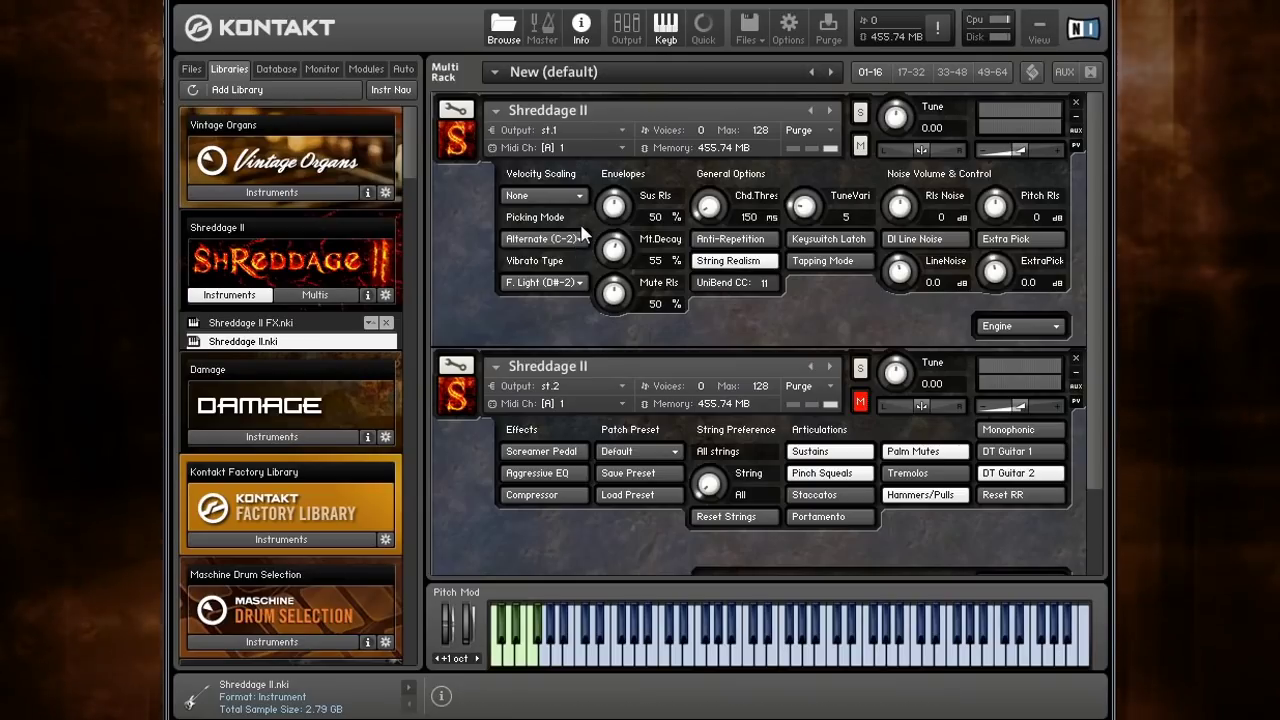
{"action": "left_click", "coordinate": [568, 239]}
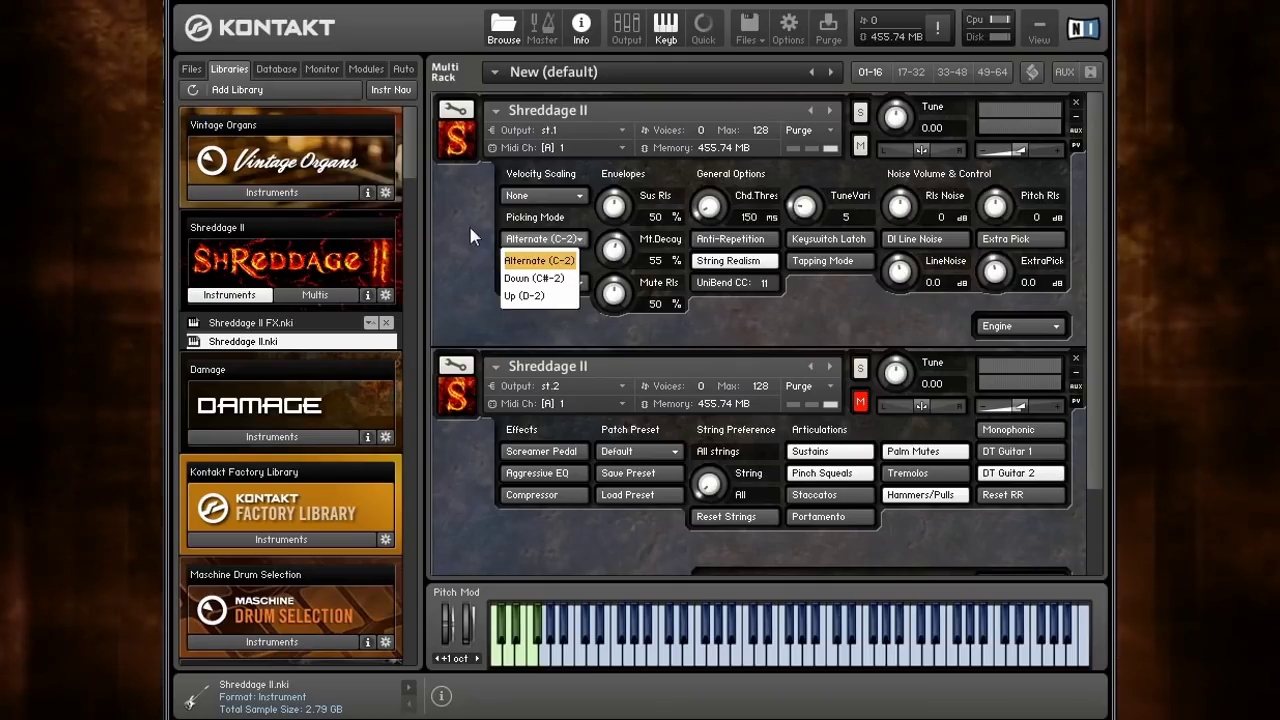
{"action": "left_click", "coordinate": [540, 260]}
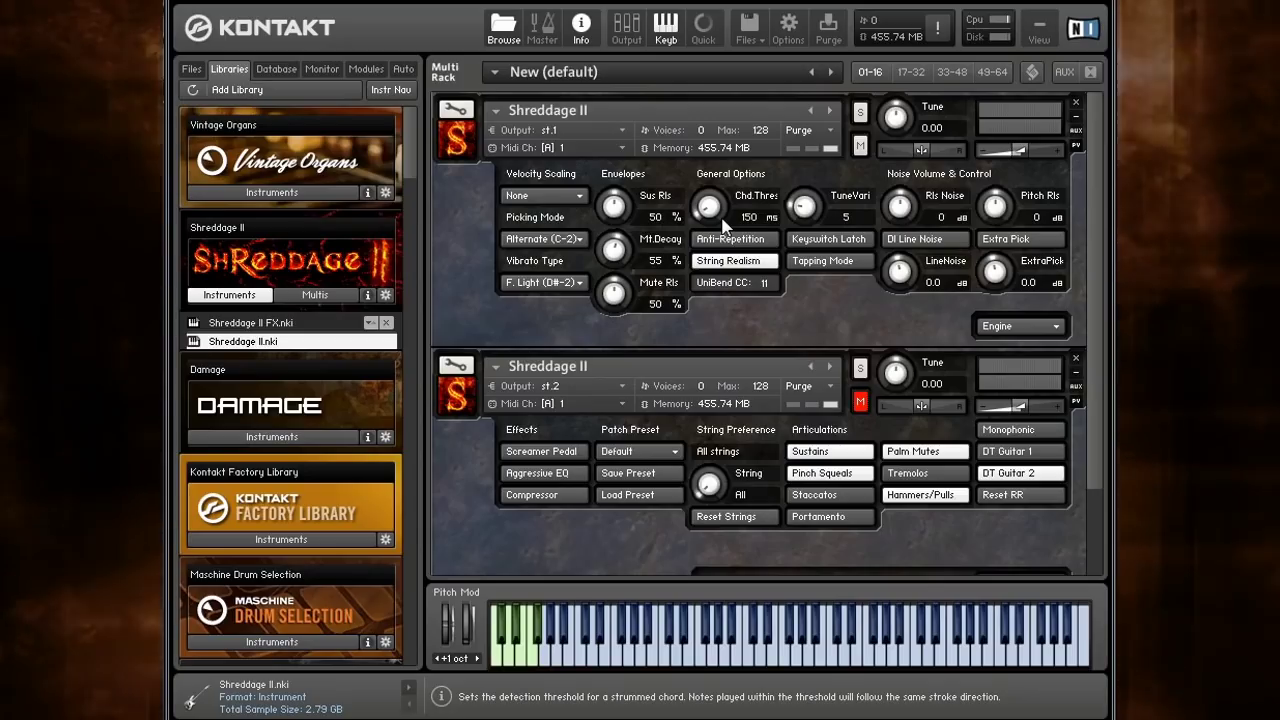
- Turn the Chd.Thres knob up to 489 ms, then view the Fretboard and return to Engine
{"action": "left_click_drag", "start_coordinate": [722, 225], "coordinate": [710, 100]}
{"action": "left_click", "coordinate": [995, 323]}
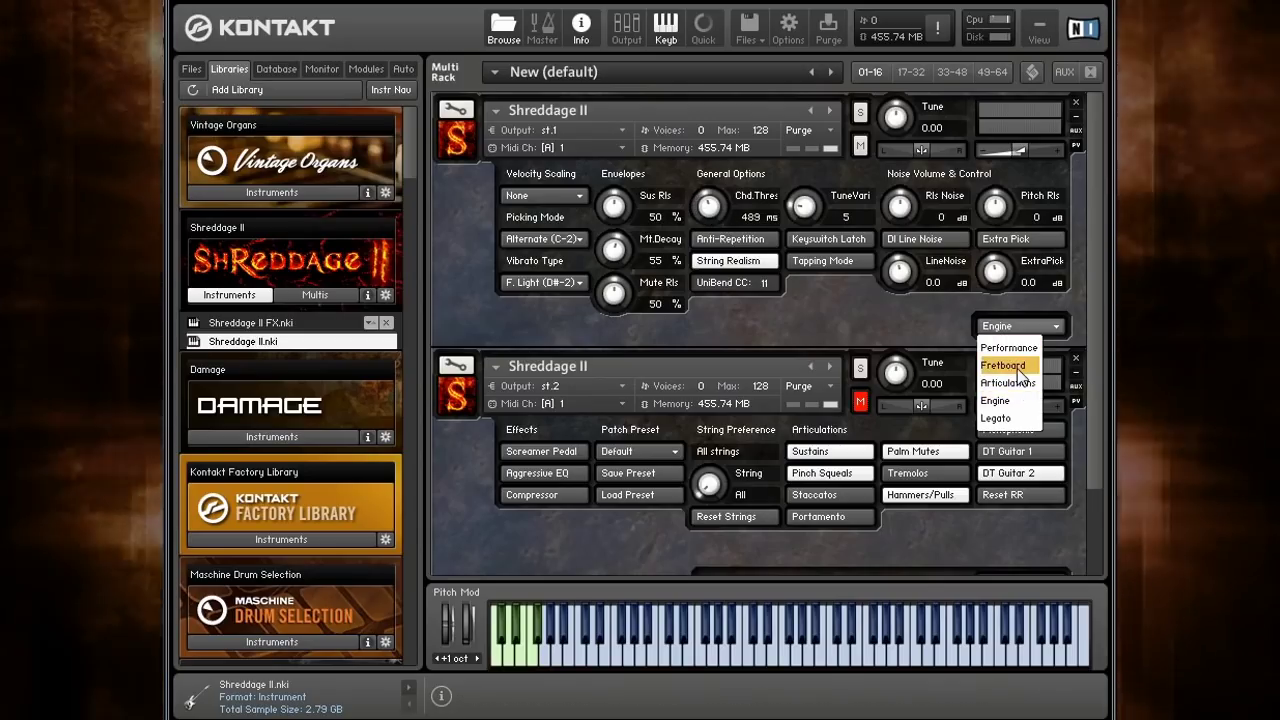
{"action": "left_click", "coordinate": [1022, 364]}
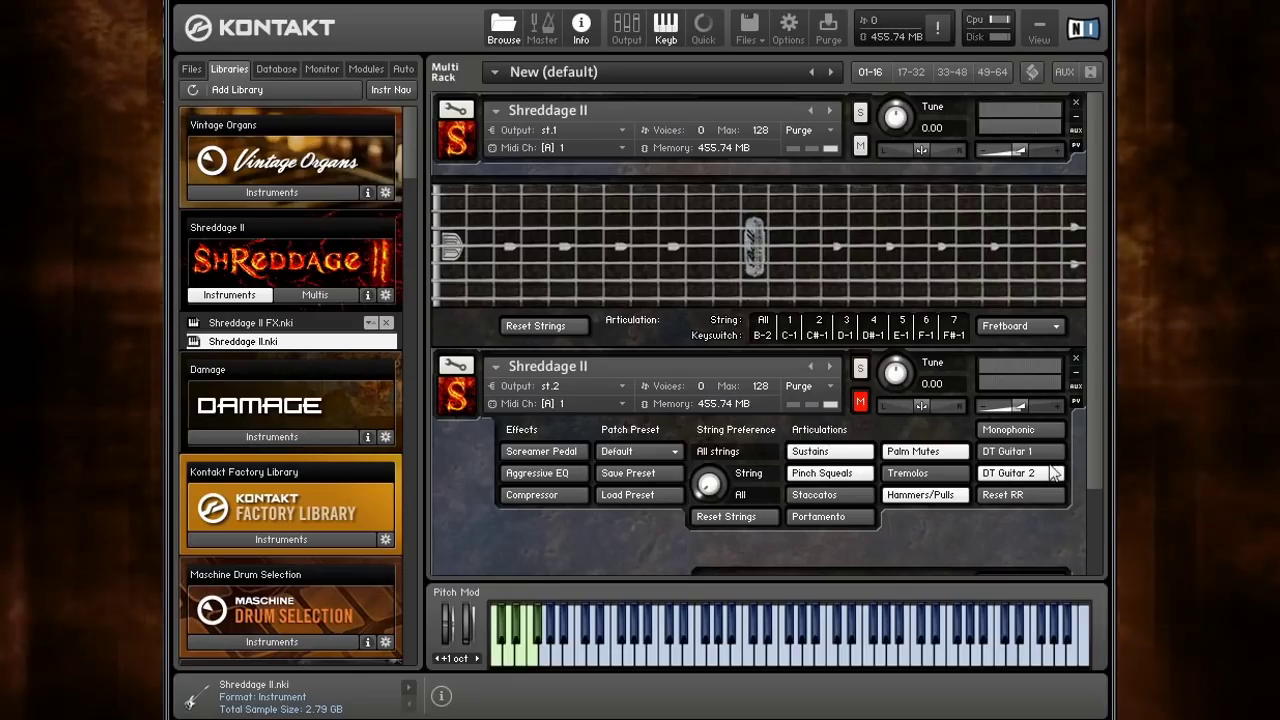
{"action": "left_click", "coordinate": [1030, 327]}
{"action": "left_click", "coordinate": [1028, 400]}
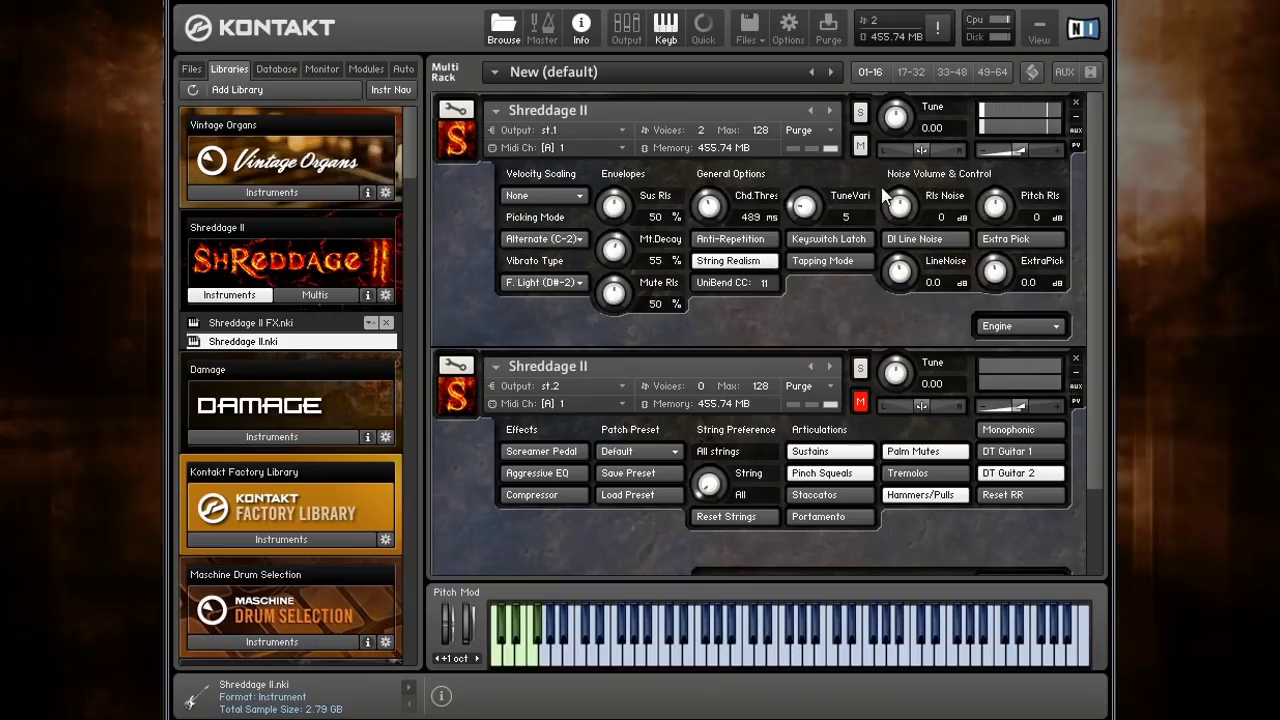
- Set sustain release to 37% and test release noise levels, leaving pitch release at 0 dB
{"action": "left_click_drag", "start_coordinate": [899, 212], "coordinate": [901, 190]}
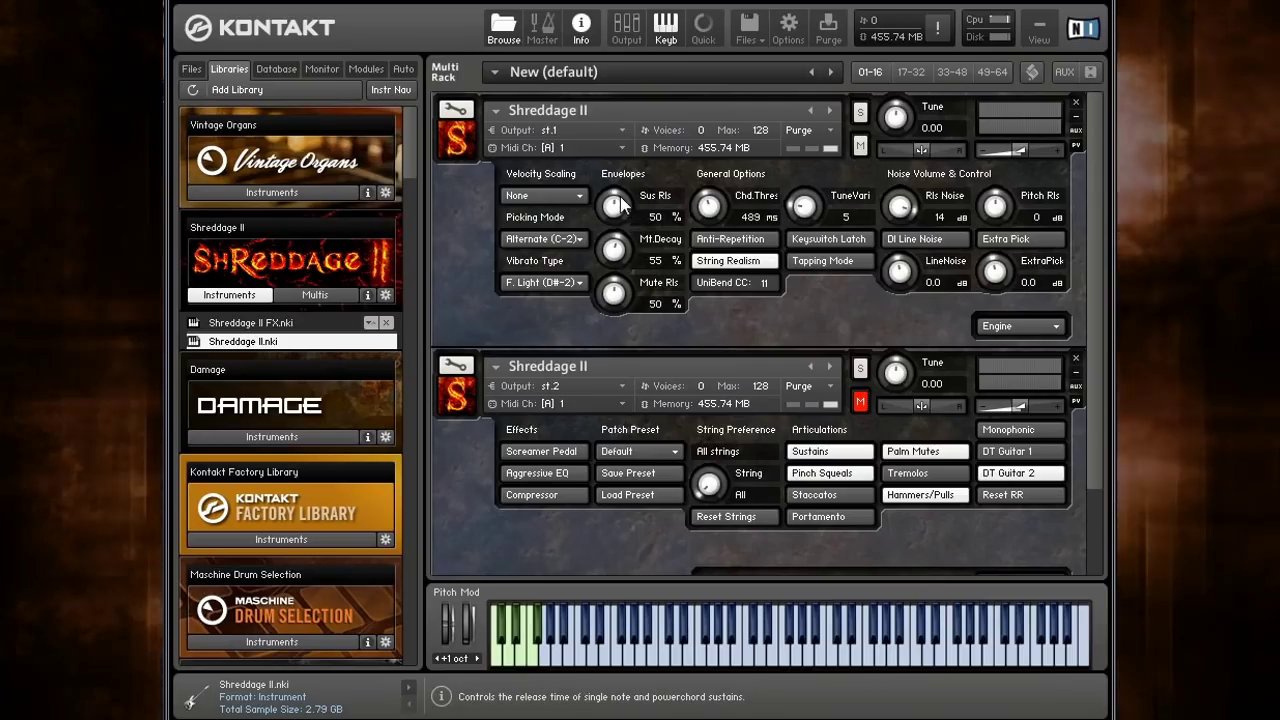
{"action": "left_click_drag", "start_coordinate": [629, 208], "coordinate": [624, 238]}
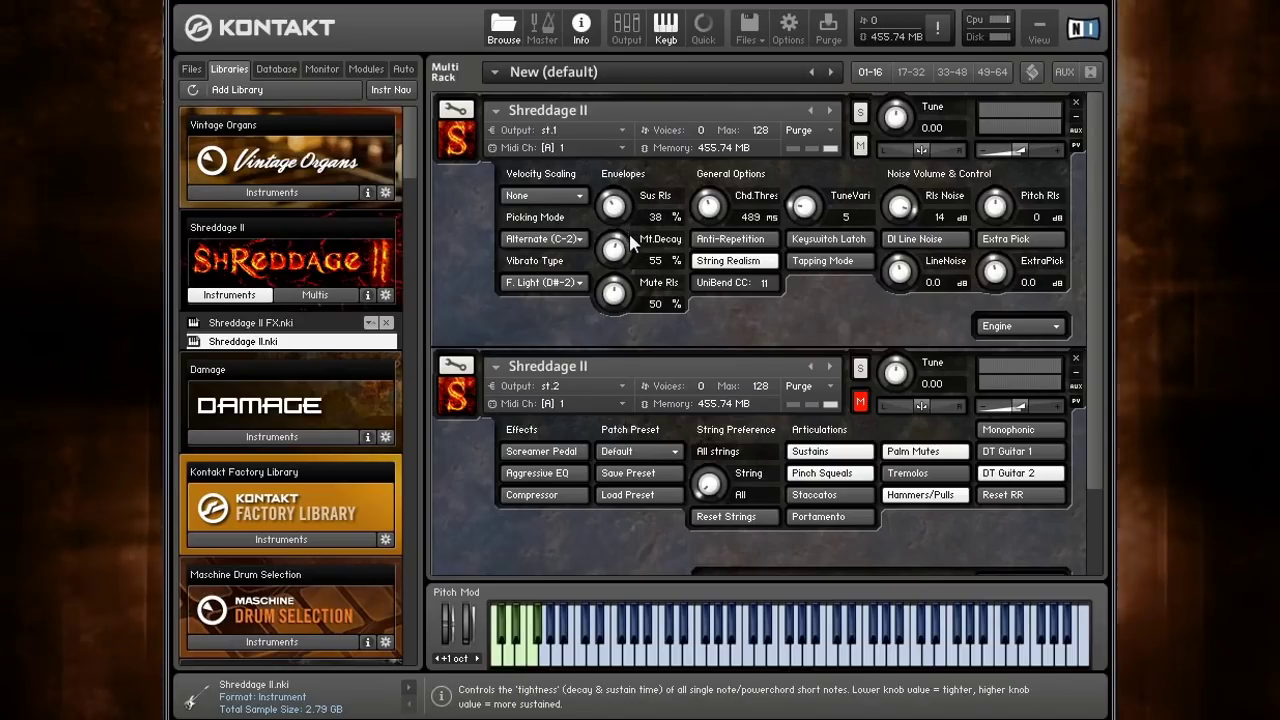
{"action": "left_click_drag", "start_coordinate": [900, 206], "coordinate": [905, 281]}
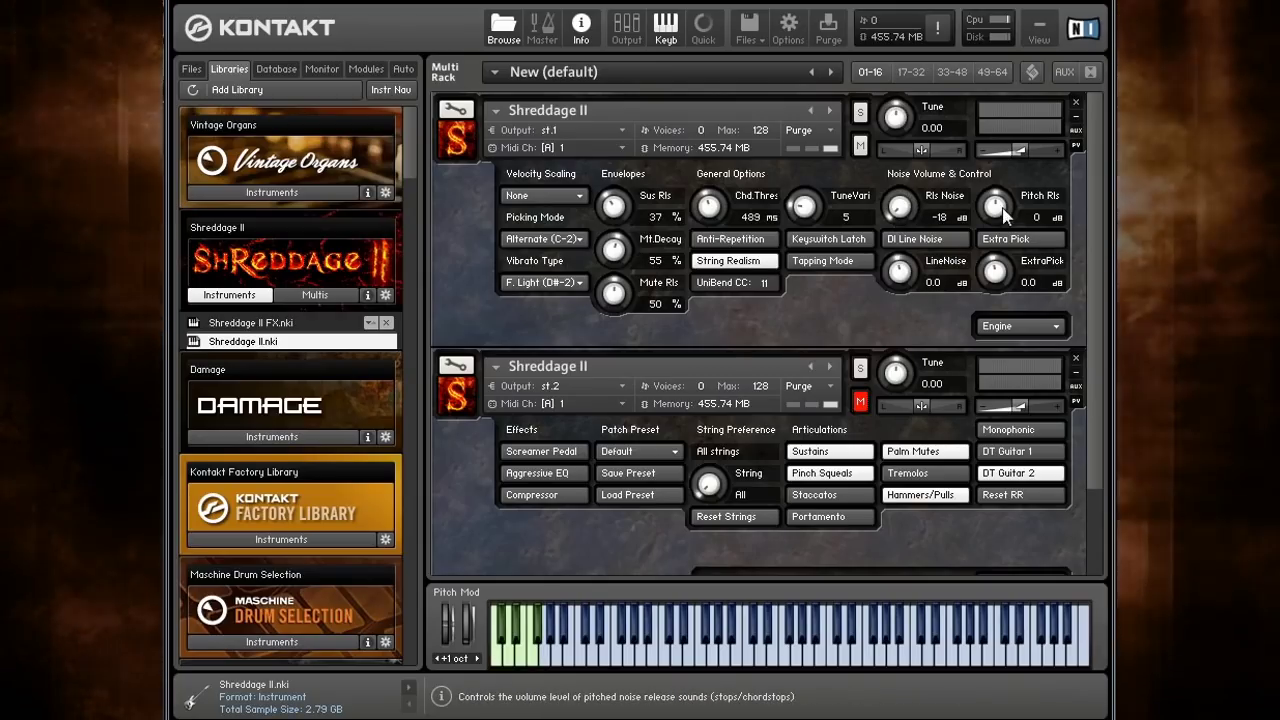
{"action": "left_click_drag", "start_coordinate": [995, 206], "coordinate": [975, 95]}
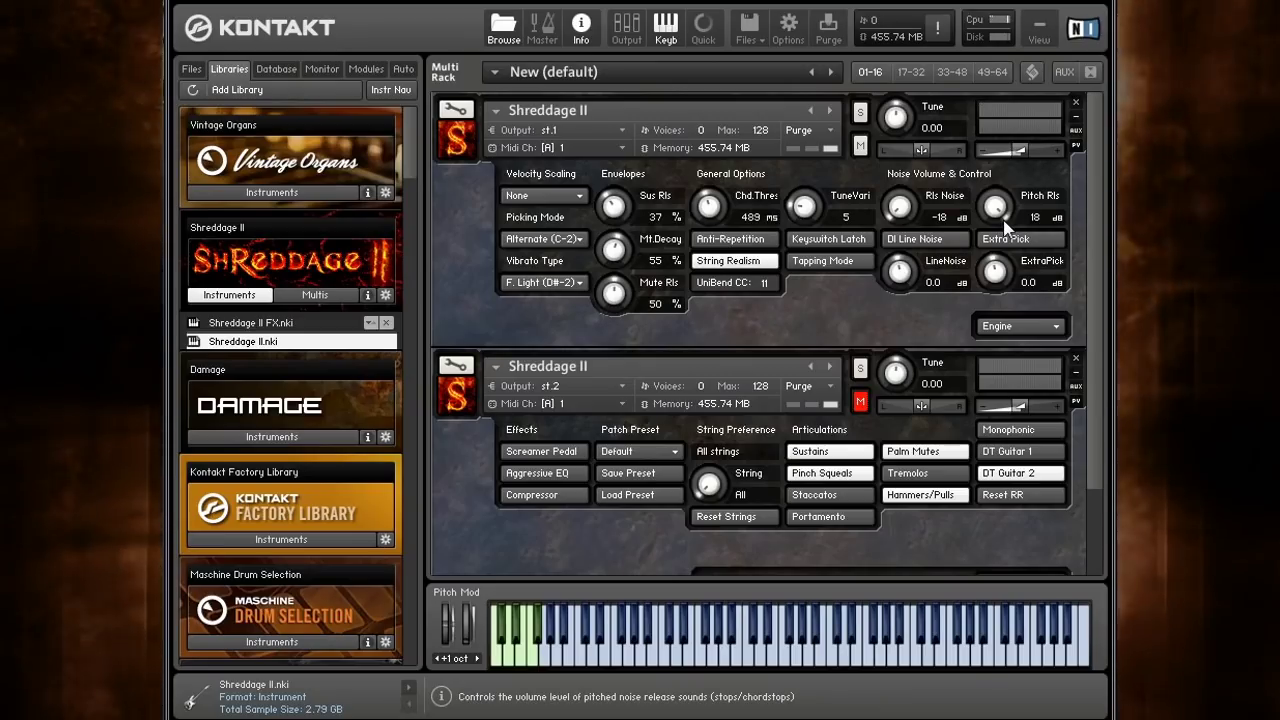
{"action": "left_click_drag", "start_coordinate": [1005, 224], "coordinate": [997, 262]}
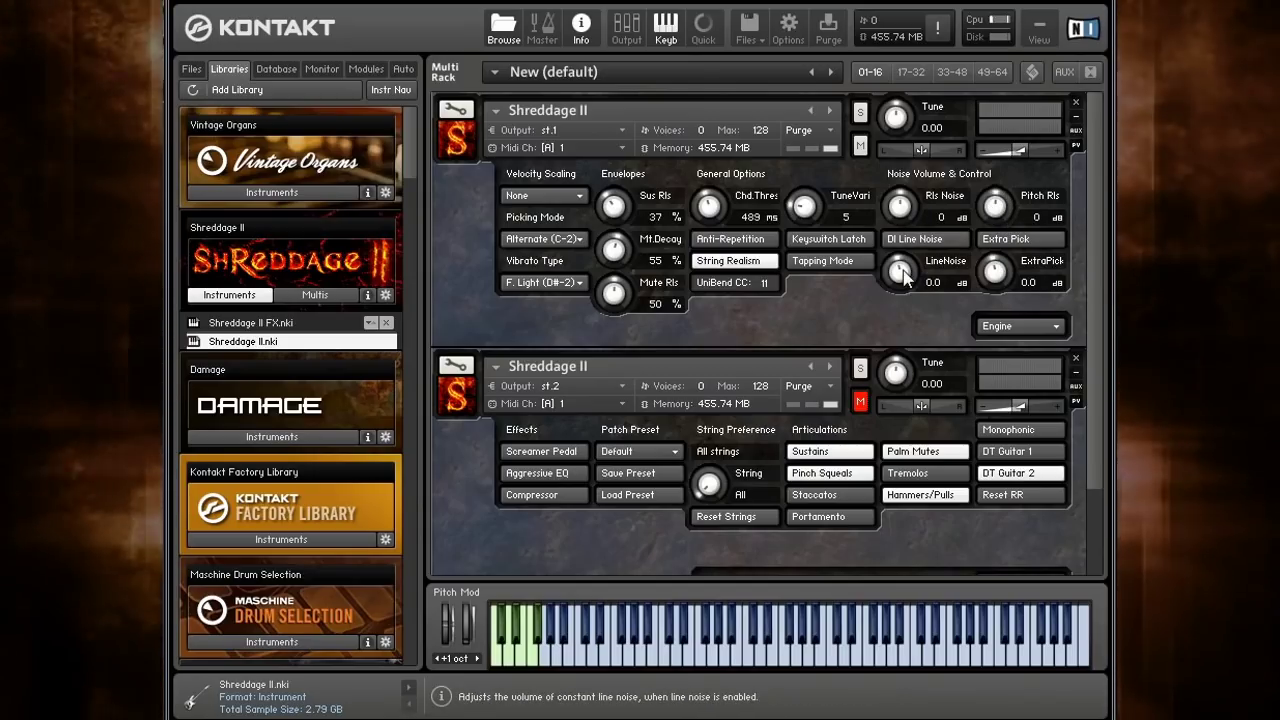
{"action": "left_click", "coordinate": [918, 242]}
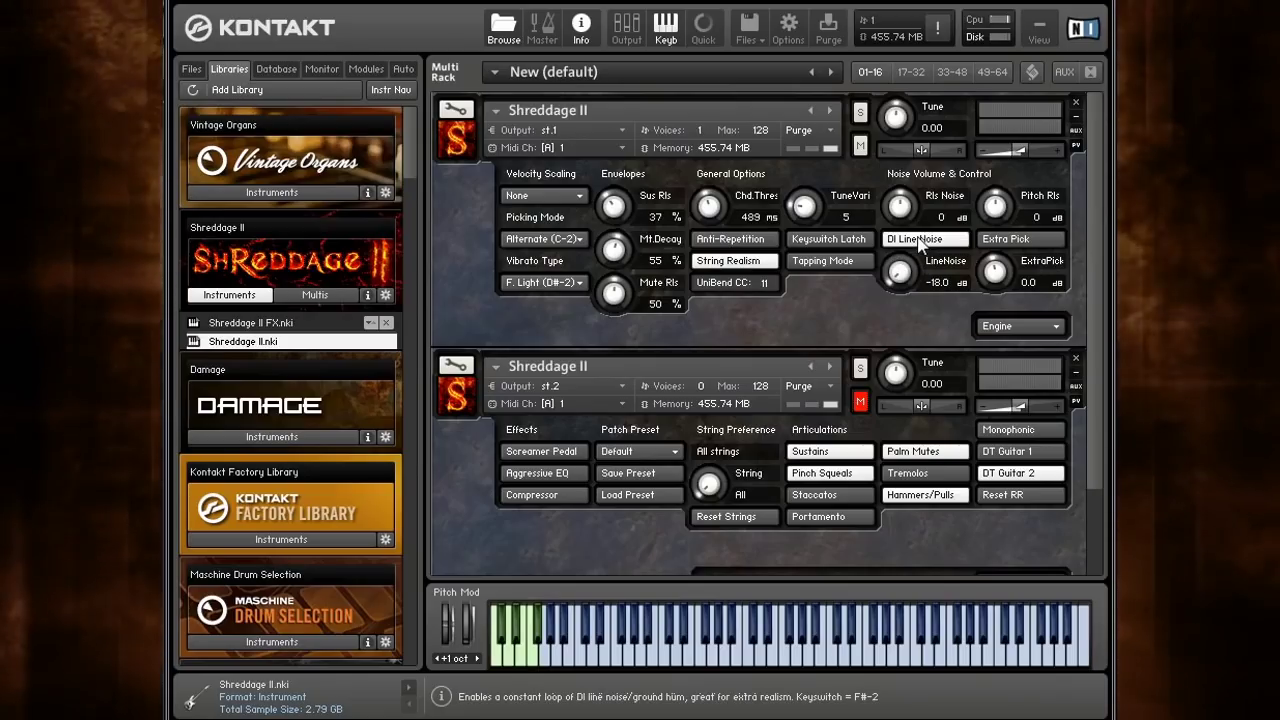
{"action": "left_click", "coordinate": [918, 242]}
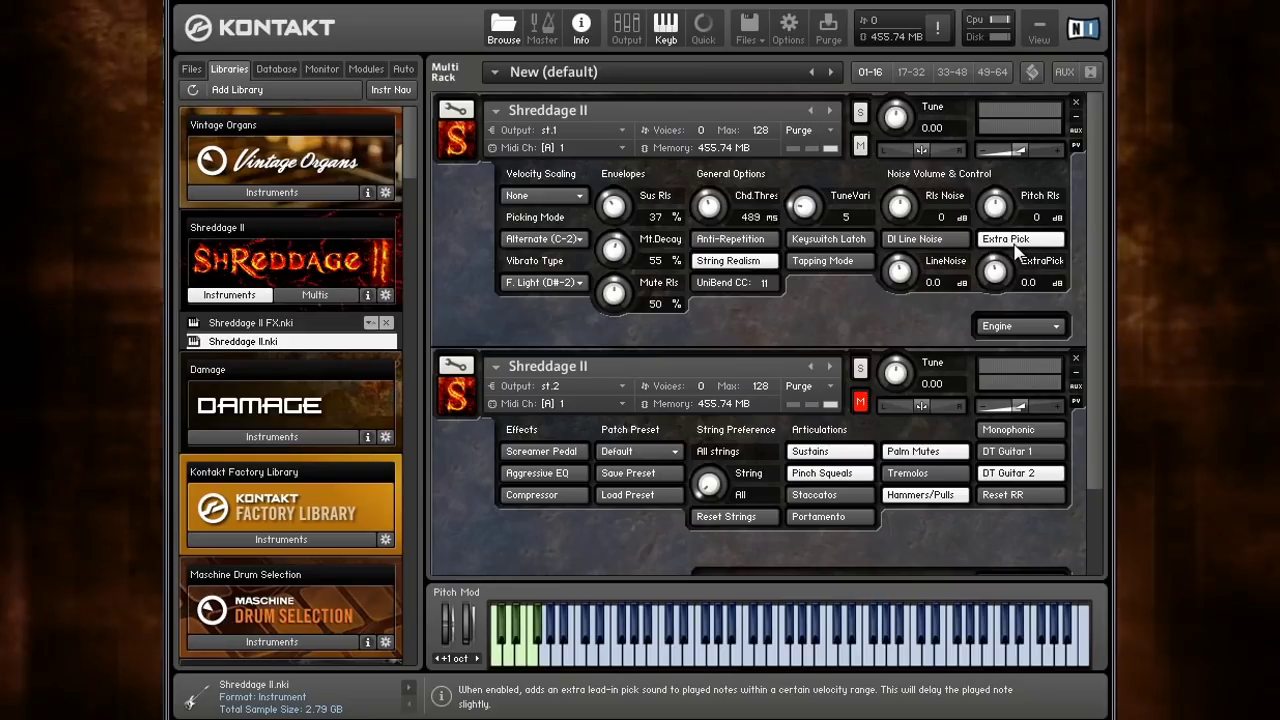
- Drag the ExtraPick volume knob up to audition the extra pick sound
{"action": "left_click_drag", "start_coordinate": [996, 270], "coordinate": [993, 148]}
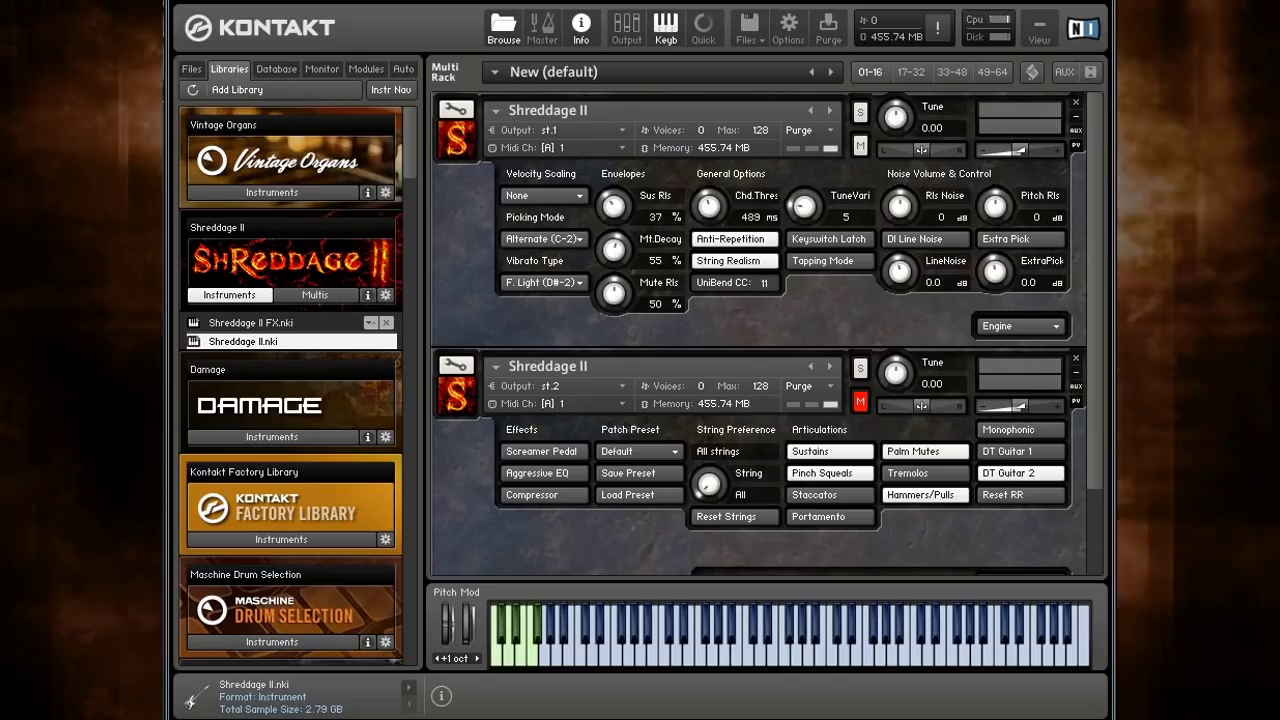
- Return the first guitar to its Performance page and unmute the second Shreddage II
{"action": "left_click", "coordinate": [1020, 326]}
{"action": "left_click", "coordinate": [921, 250]}
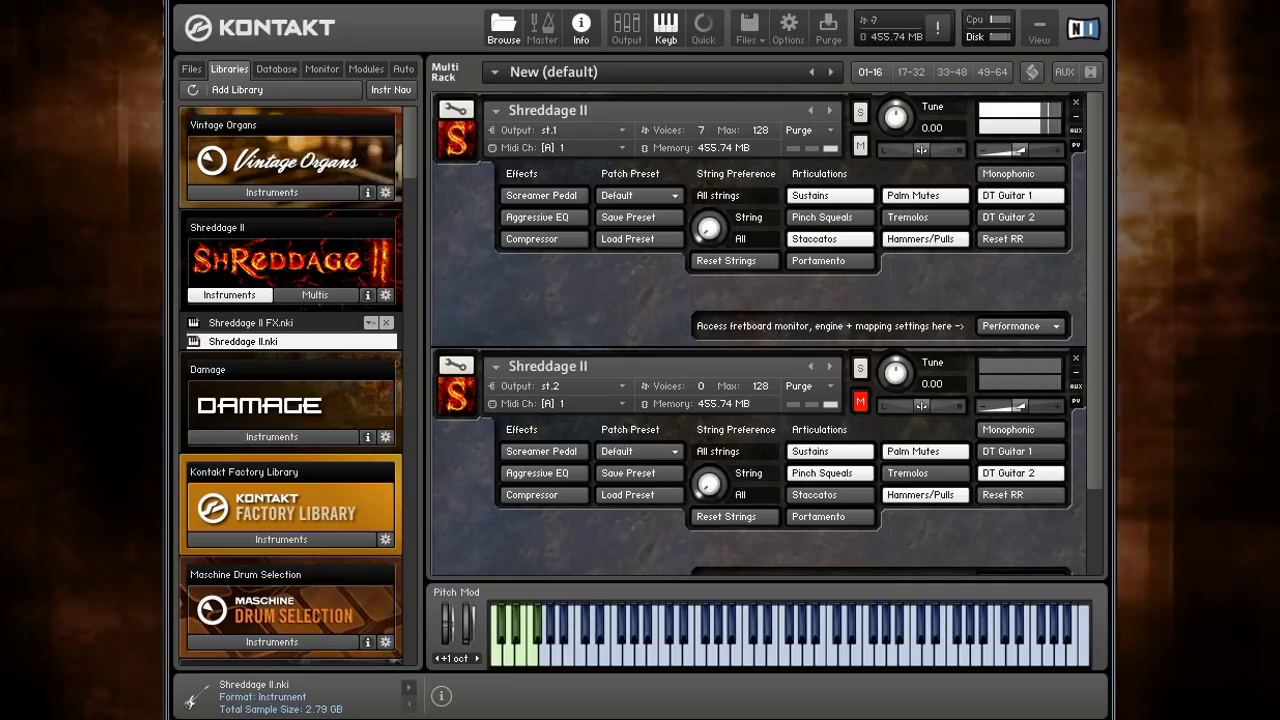
{"action": "left_click", "coordinate": [860, 402]}
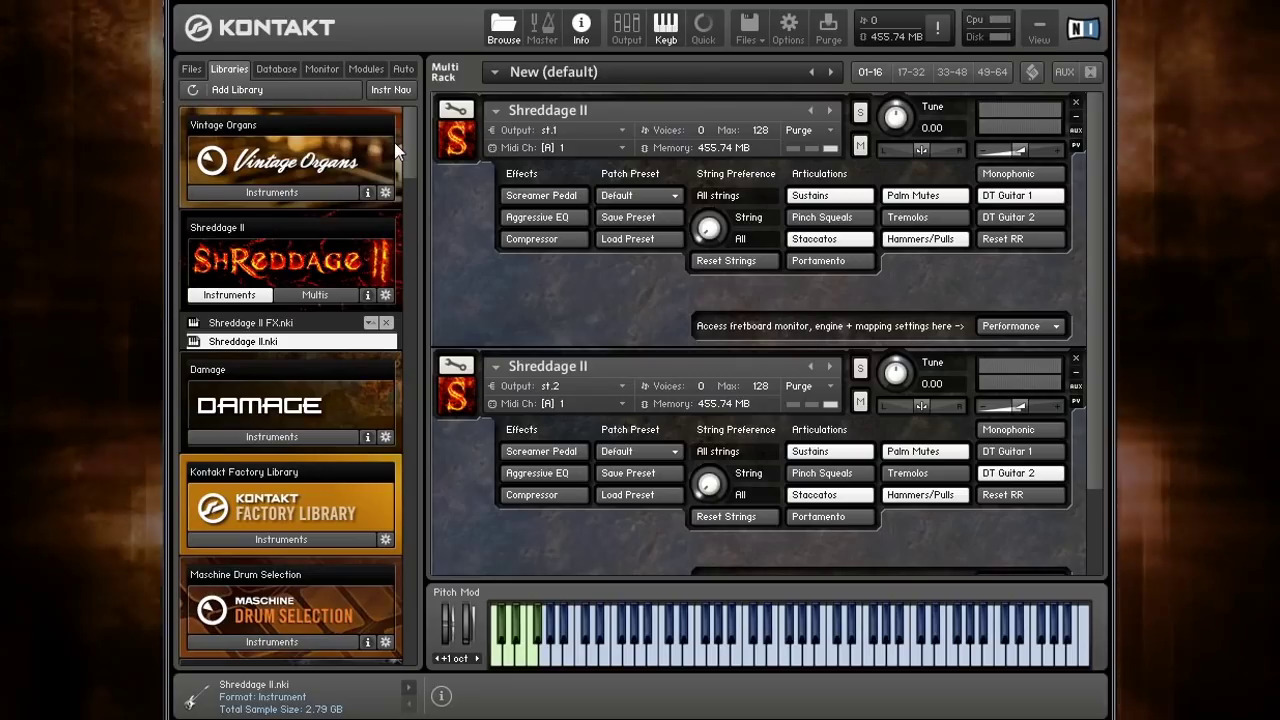
- Turn on the Portamento articulation in the top Shreddage II's Articulations section
{"action": "mouse_move", "coordinate": [800, 260]}
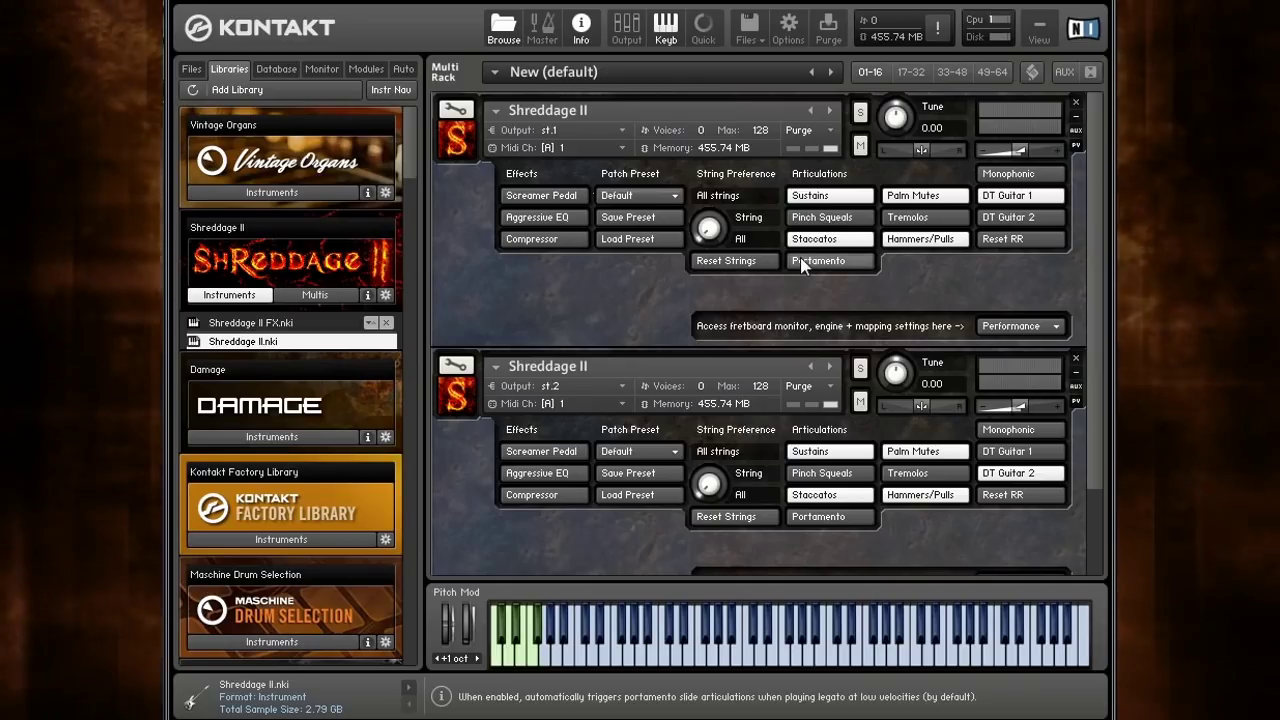
{"action": "left_click", "coordinate": [805, 263]}
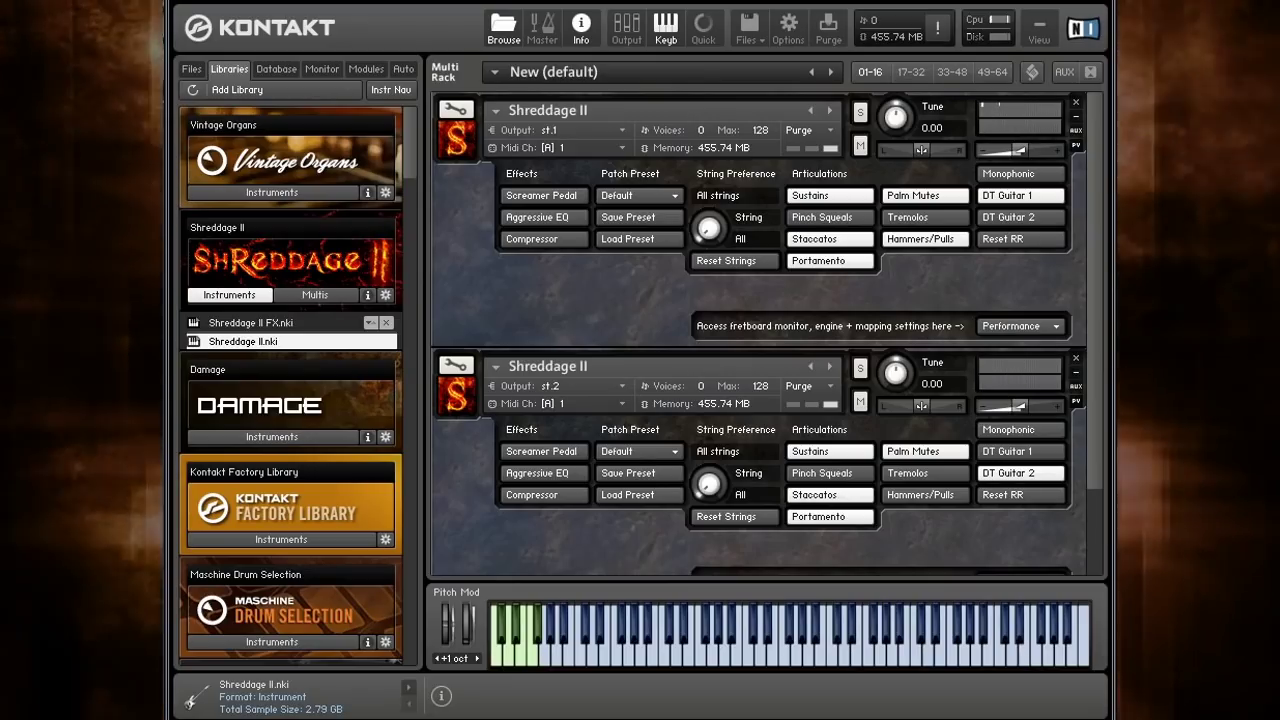
{"action": "left_click", "coordinate": [1040, 327]}
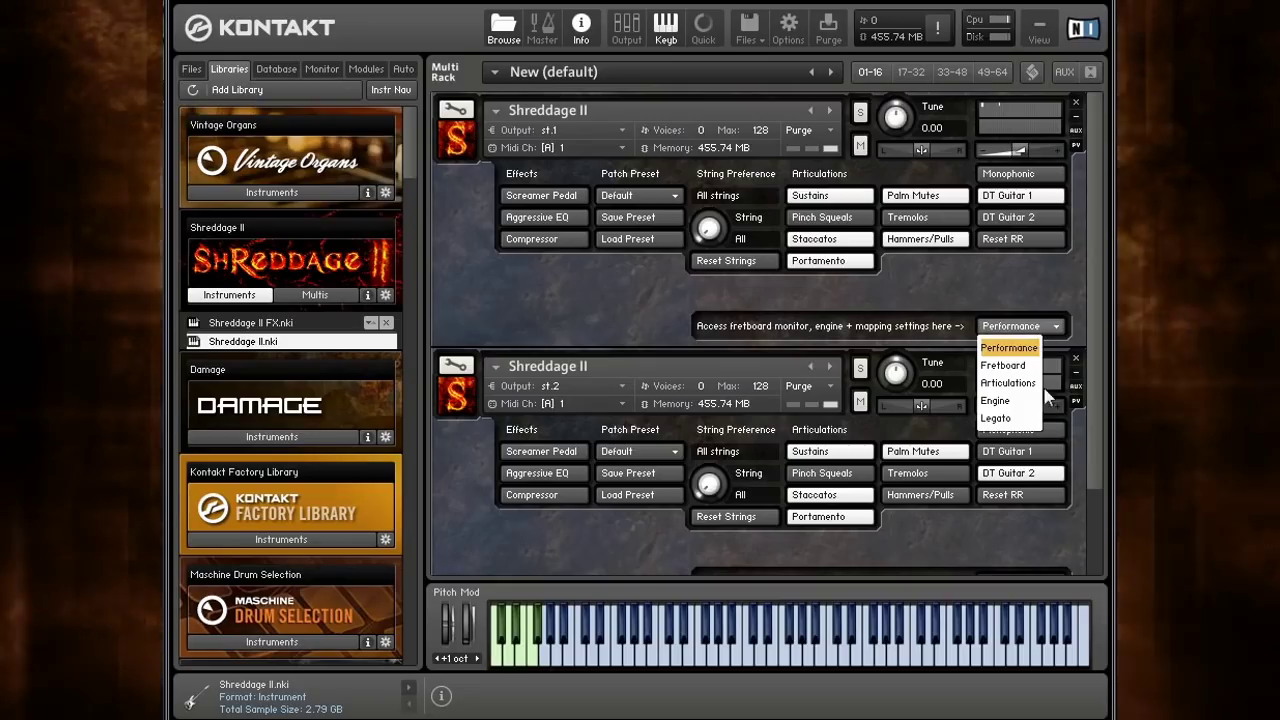
{"action": "left_click", "coordinate": [1010, 417]}
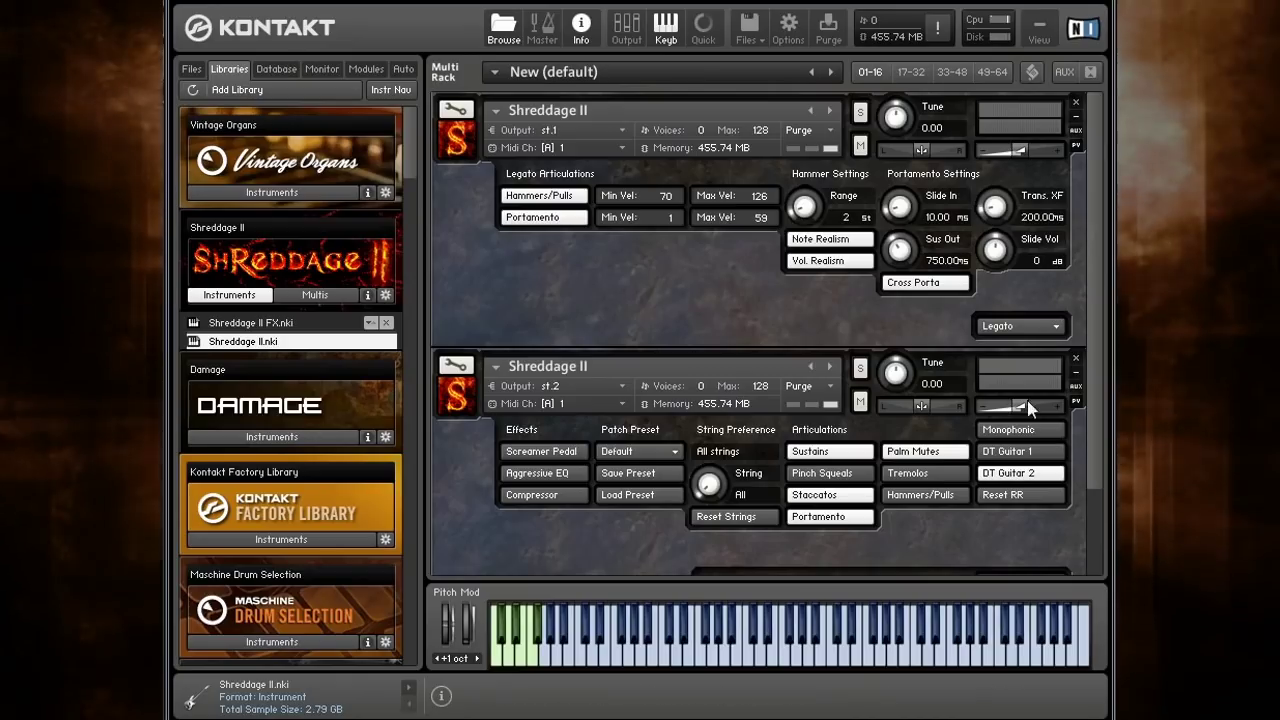
{"action": "left_click", "coordinate": [1027, 324]}
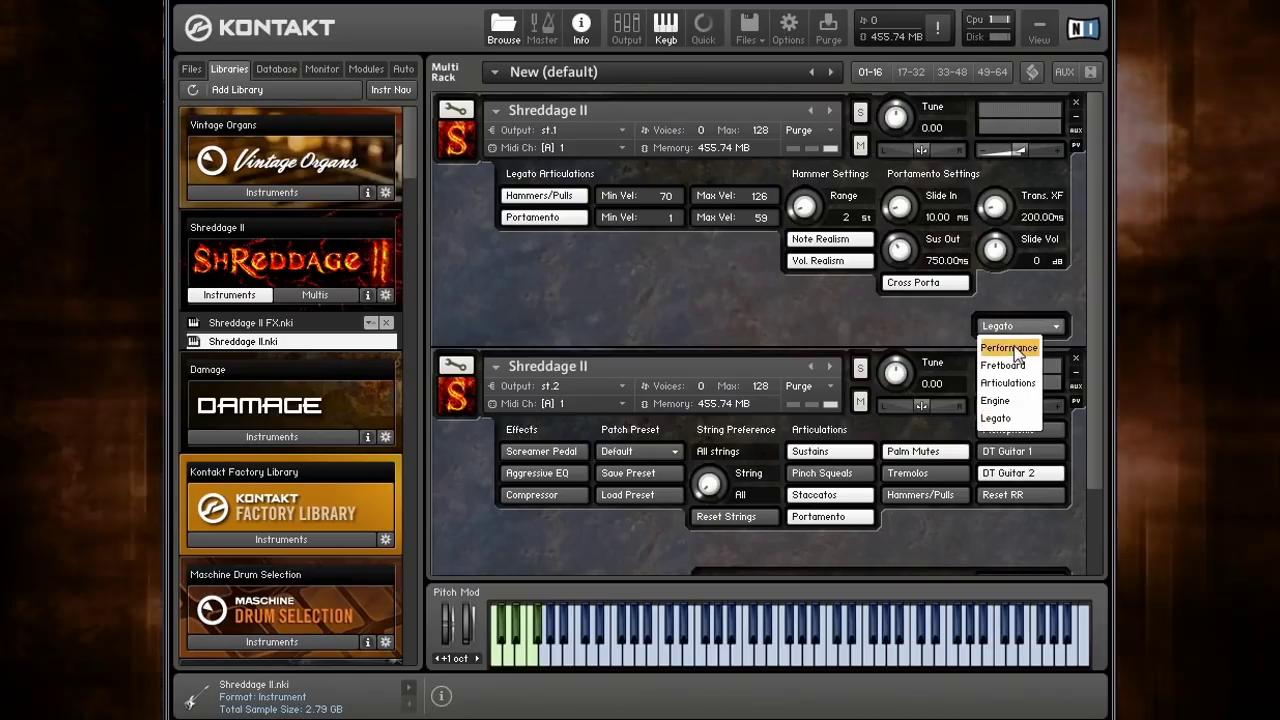
{"action": "left_click", "coordinate": [1016, 349]}
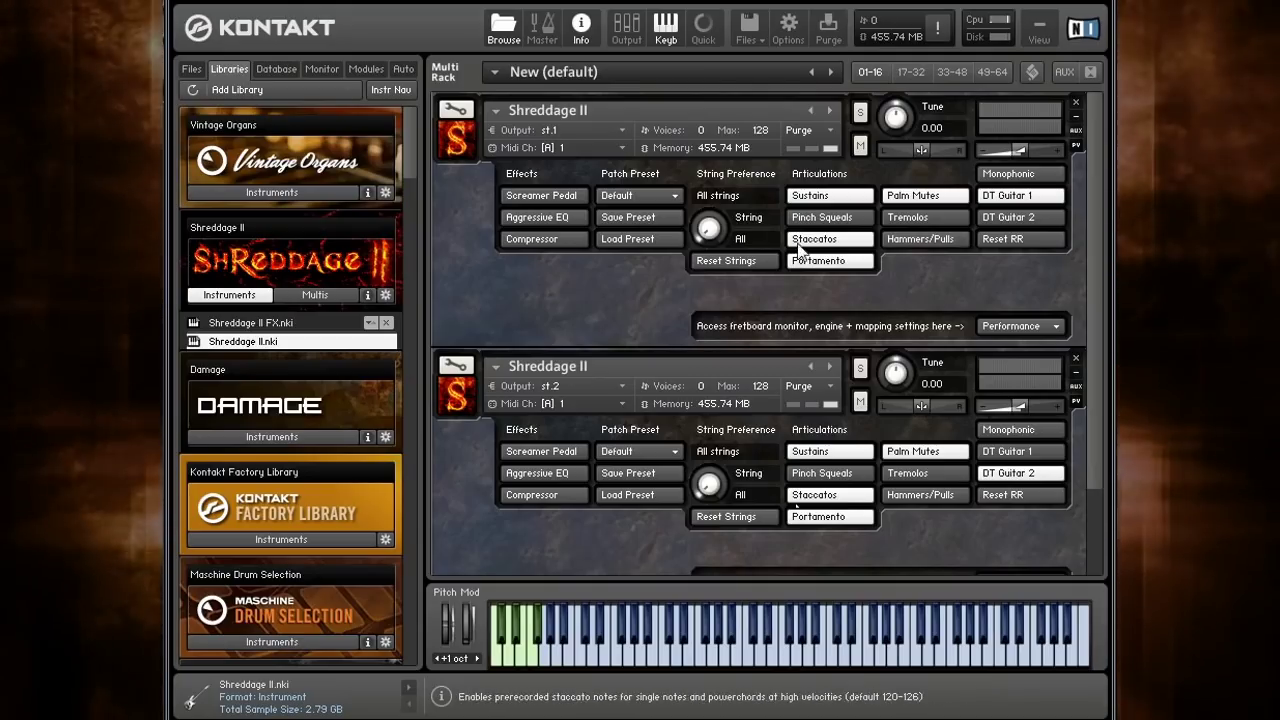
- Switch the top Shreddage II to its Articulations page to view each articulation's velocity range
{"action": "scroll", "coordinate": [1100, 238], "scroll_direction": "down", "scroll_amount": 1}
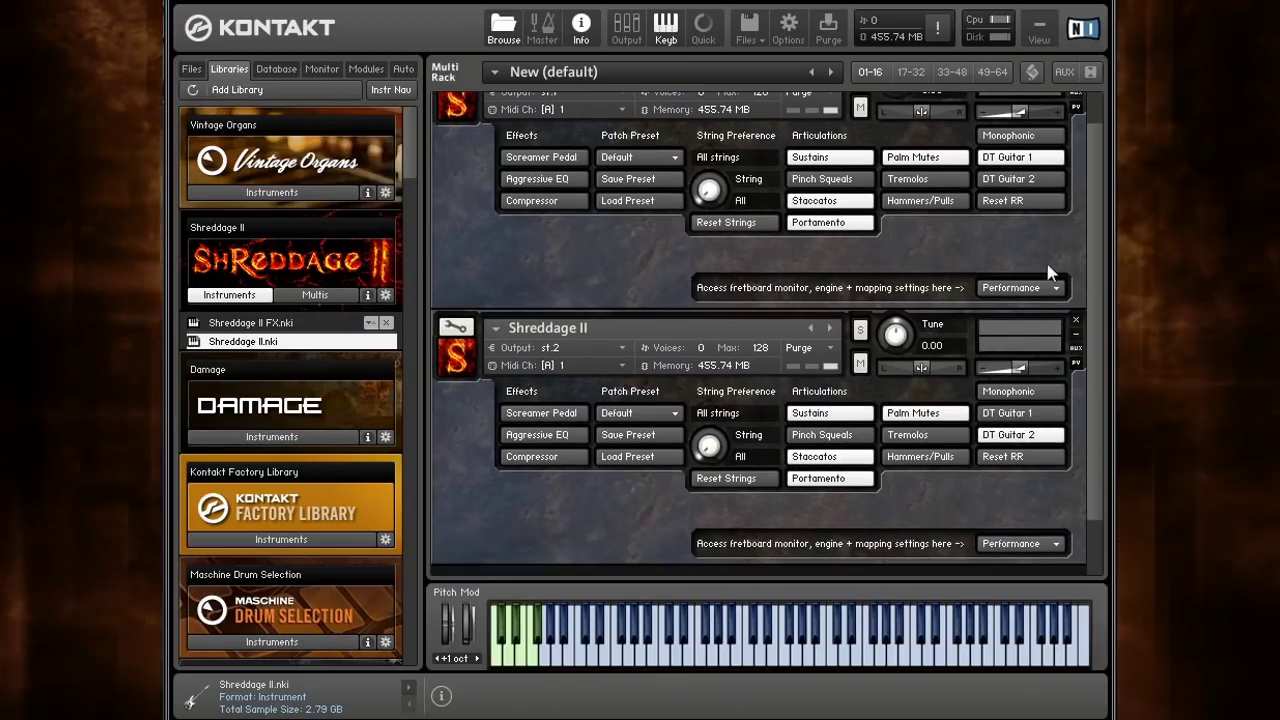
{"action": "left_click", "coordinate": [1040, 286]}
{"action": "left_click", "coordinate": [1023, 339]}
{"action": "scroll", "coordinate": [1097, 307], "scroll_direction": "up", "scroll_amount": 1}
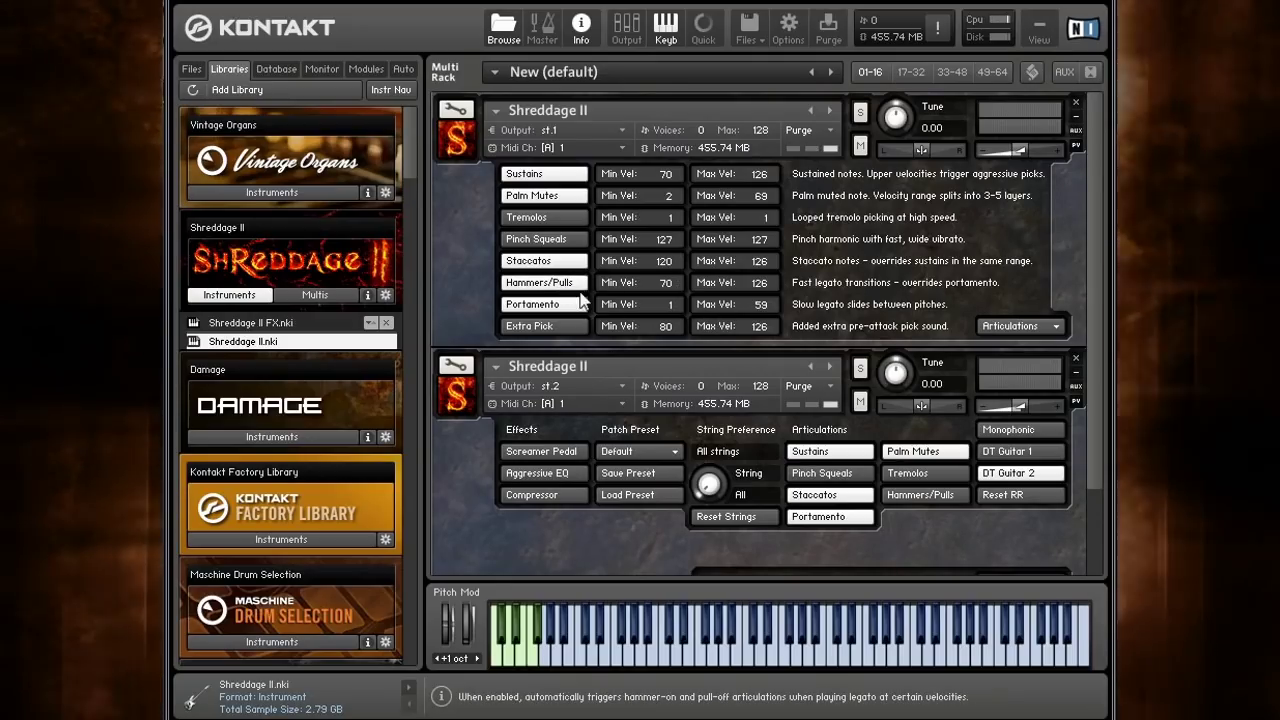
{"action": "left_click", "coordinate": [1047, 326]}
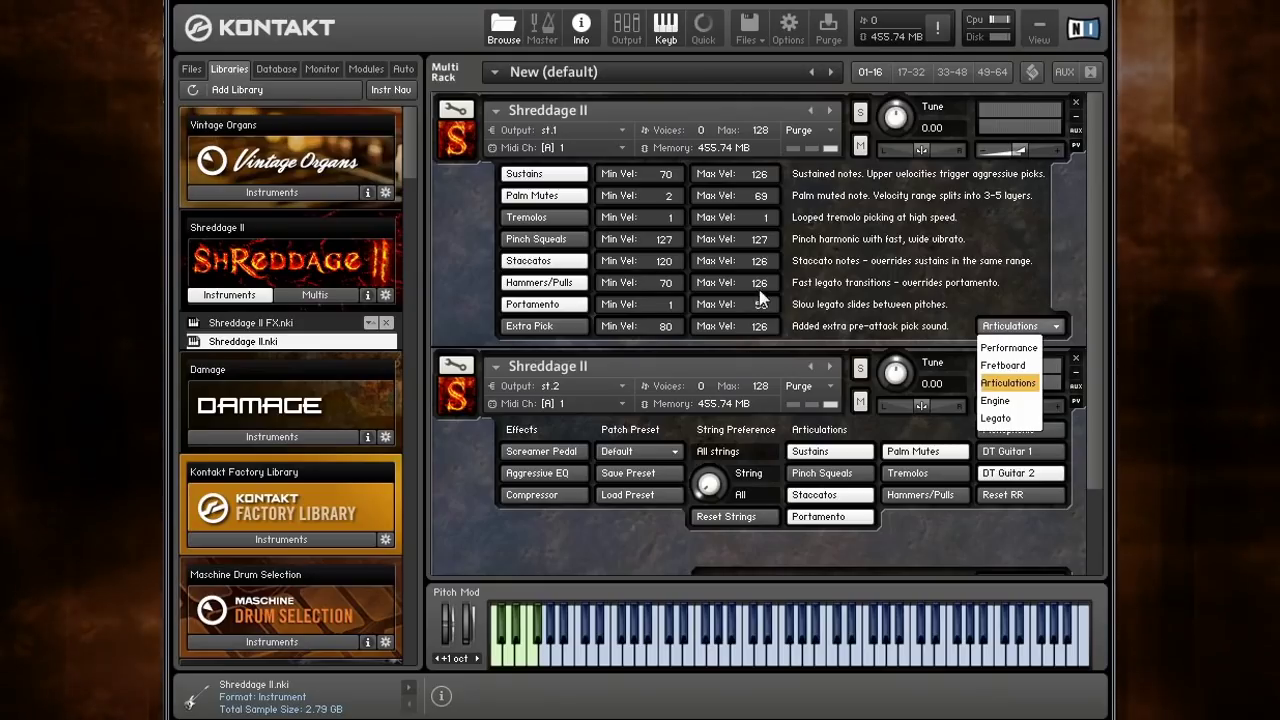
- Switch the top Shreddage II from the Articulations page back to its Performance page
{"action": "left_click", "coordinate": [1008, 347]}
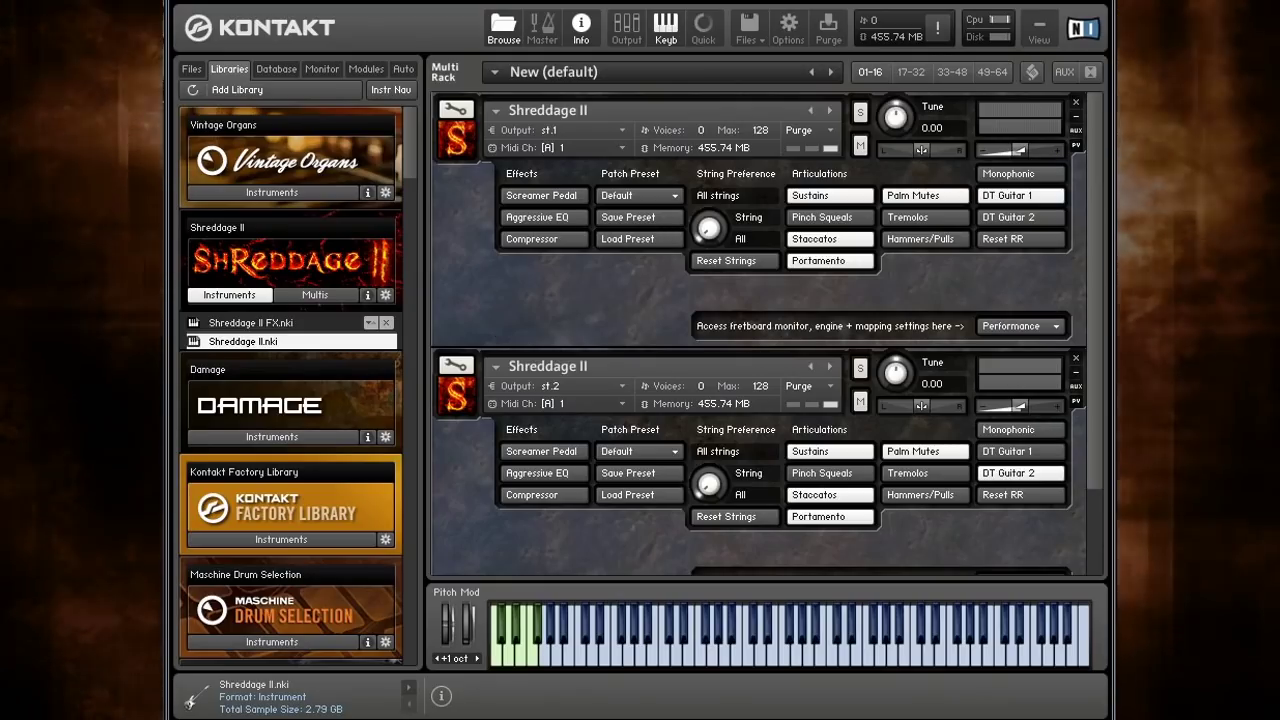